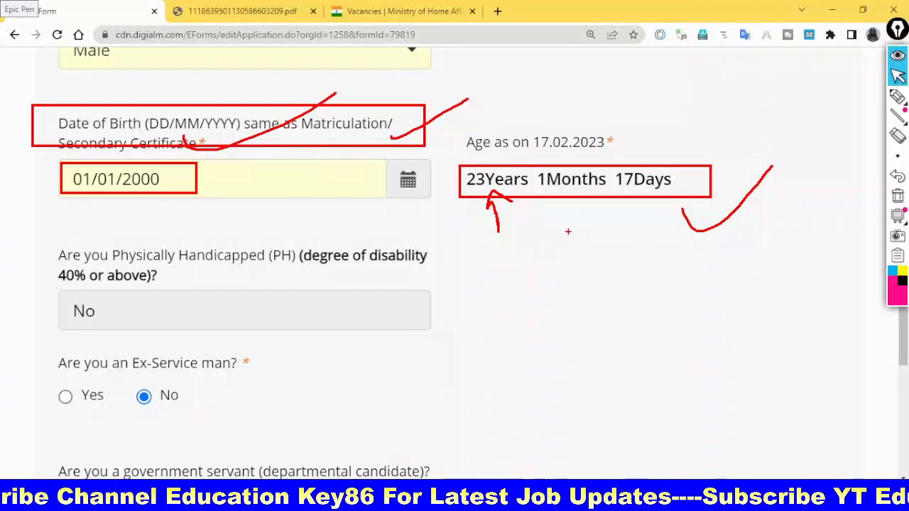
# Circle and tick the calculated age with the pen, and clear the on-screen annotations
pyautogui.moveTo(576, 232); pyautogui.dragTo(647, 187)
pyautogui.moveTo(482, 160)
pyautogui.mouseDown()
pyautogui.moveTo(617, 204)
pyautogui.moveTo(455, 169)
pyautogui.mouseUp()
pyautogui.moveTo(497, 242); pyautogui.dragTo(681, 208)
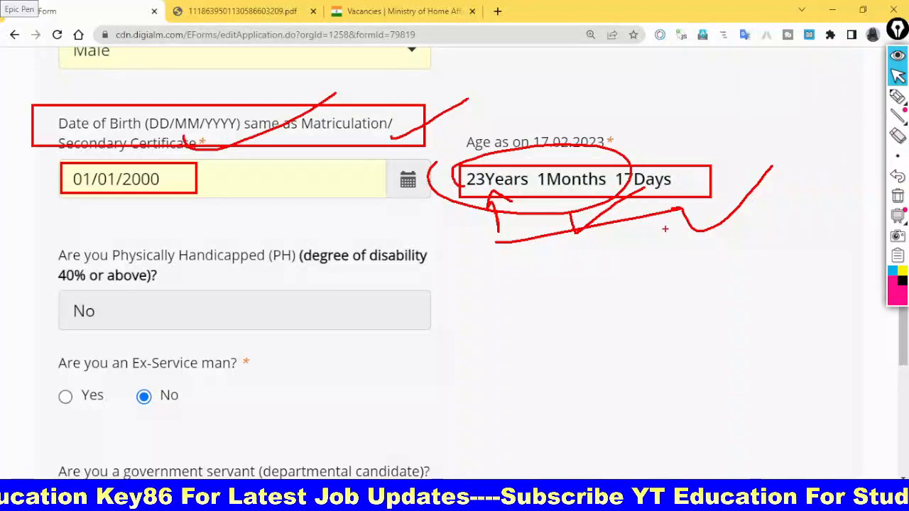
pyautogui.press('Escape')
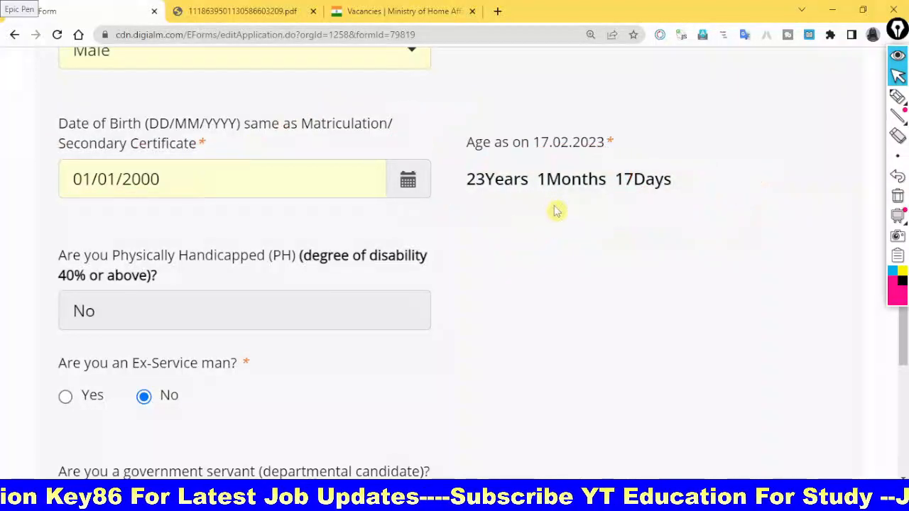
# Highlight the Physically Handicapped and Ex-Service man questions with pen marks, clearing the annotations after each one
pyautogui.scroll(-2, 483, 285)
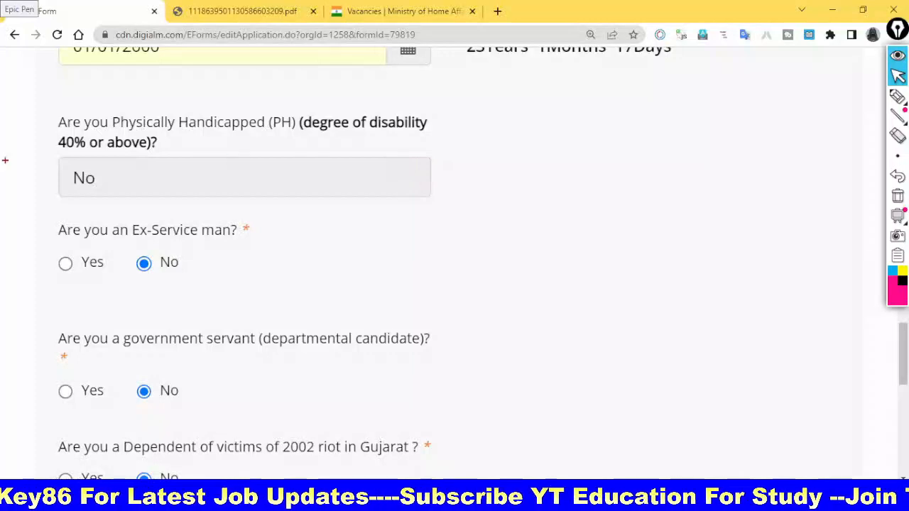
pyautogui.moveTo(13, 109)
pyautogui.mouseDown()
pyautogui.moveTo(473, 192)
pyautogui.moveTo(476, 205)
pyautogui.mouseUp()
pyautogui.moveTo(467, 148); pyautogui.dragTo(574, 123)
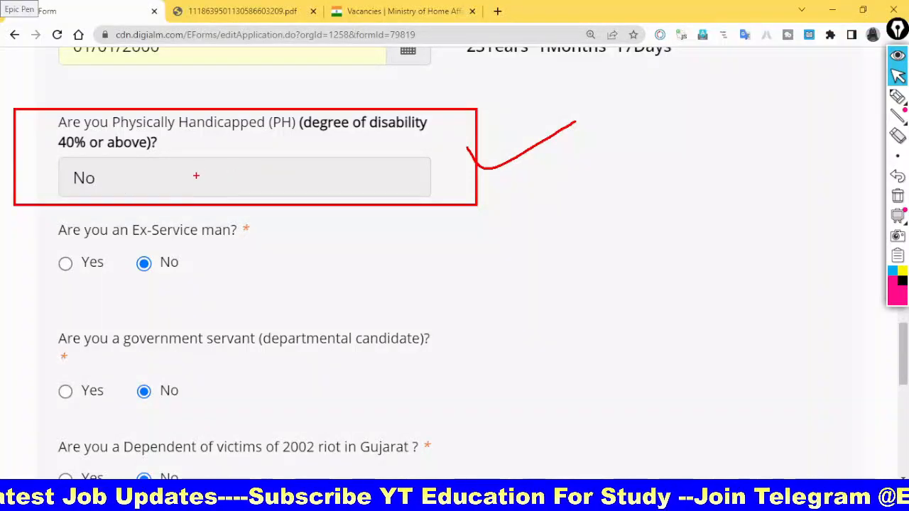
pyautogui.moveTo(209, 190); pyautogui.dragTo(298, 152)
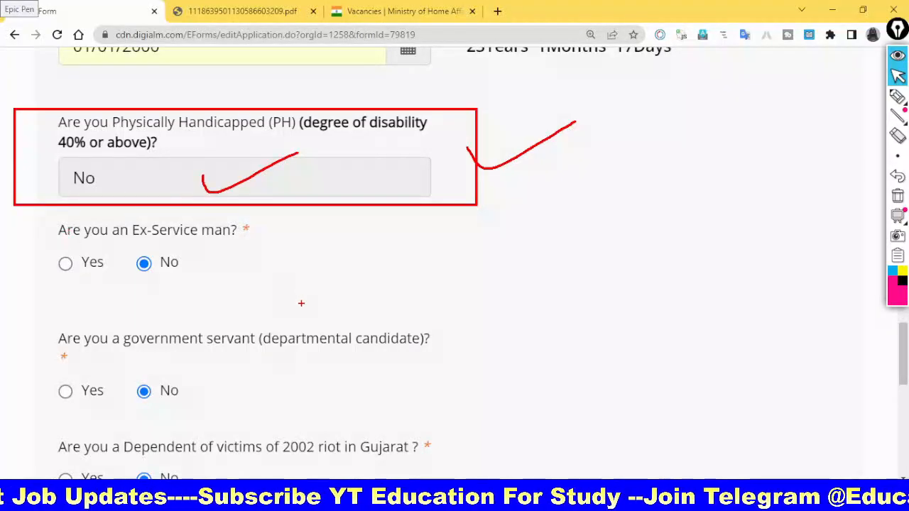
pyautogui.press('Escape')
pyautogui.hotkey('ctrl', '2')
pyautogui.moveTo(21, 215)
pyautogui.mouseDown()
pyautogui.moveTo(149, 269)
pyautogui.moveTo(305, 281)
pyautogui.mouseUp()
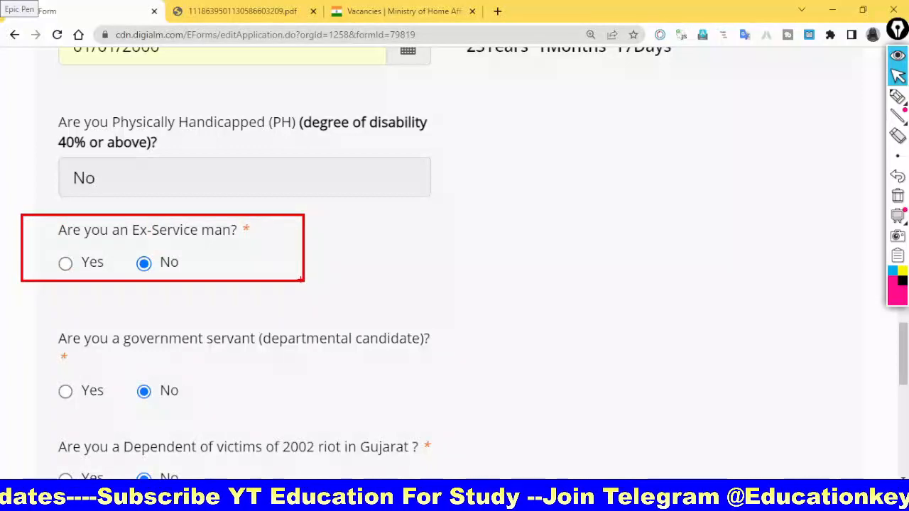
pyautogui.press('Escape')
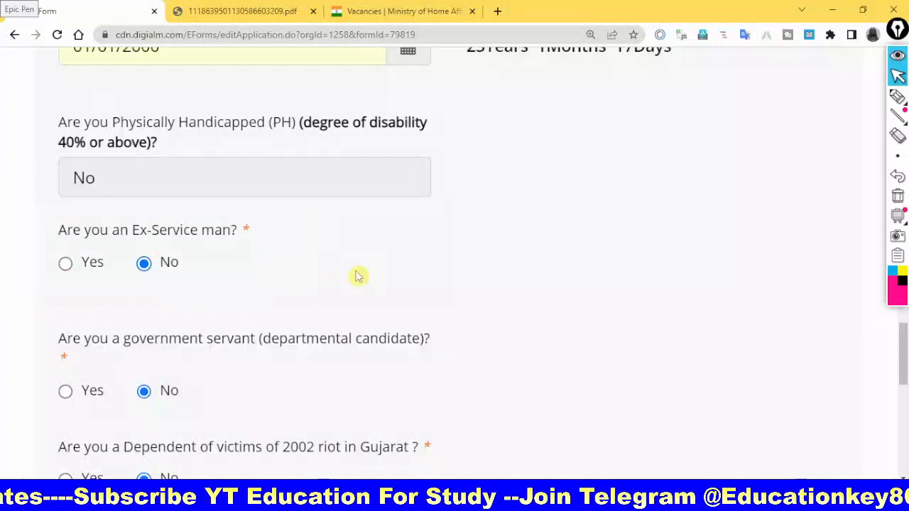
# Temporarily answer Yes to the Ex-Service man question to outline its joining and retirement date fields, and restore No
pyautogui.click(66, 263)
pyautogui.hotkey('ctrl', '2')
pyautogui.moveTo(11, 324); pyautogui.dragTo(427, 406)
pyautogui.moveTo(446, 332)
pyautogui.mouseDown()
pyautogui.moveTo(710, 410)
pyautogui.moveTo(868, 402)
pyautogui.mouseUp()
pyautogui.press('Escape')
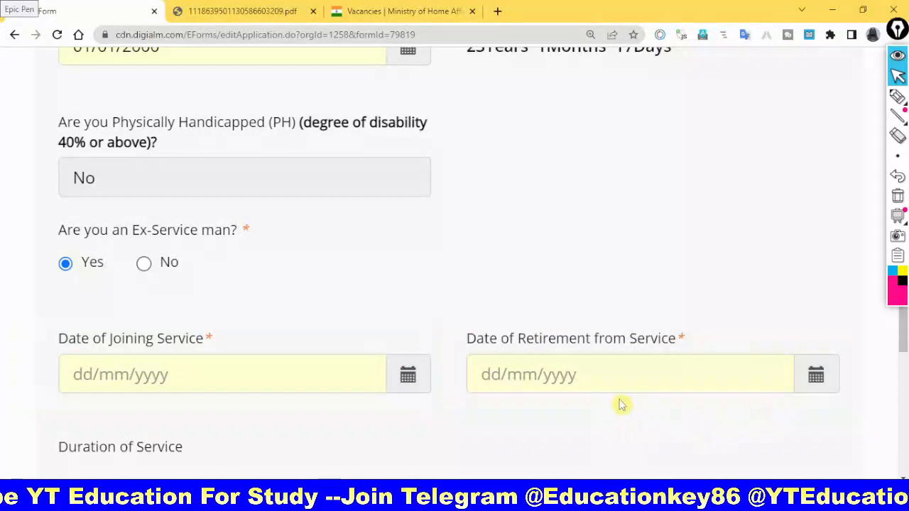
pyautogui.scroll(-3, 621, 405)
pyautogui.click(143, 63)
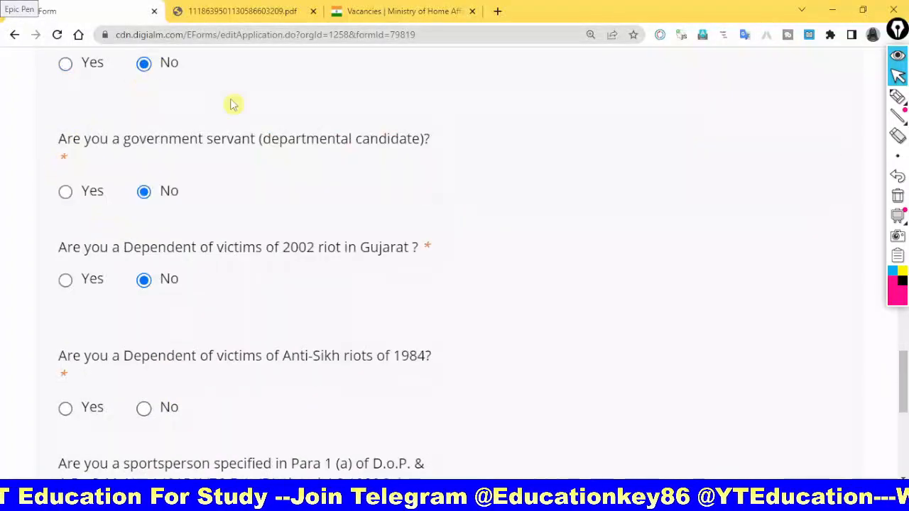
# Temporarily answer Yes to the government servant question to outline its Date of Joining Service field, and restore No
pyautogui.moveTo(43, 126)
pyautogui.mouseDown()
pyautogui.moveTo(78, 152)
pyautogui.moveTo(486, 163)
pyautogui.mouseUp()
pyautogui.press('Escape')
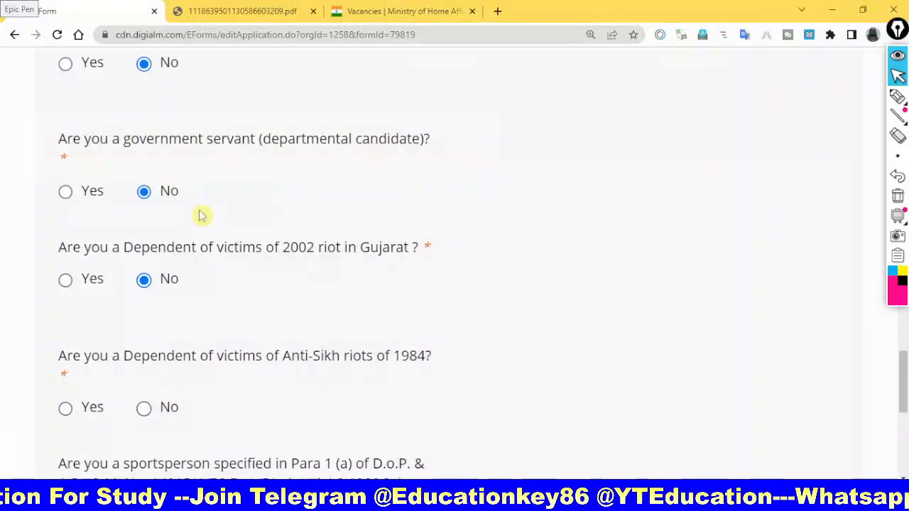
pyautogui.click(65, 191)
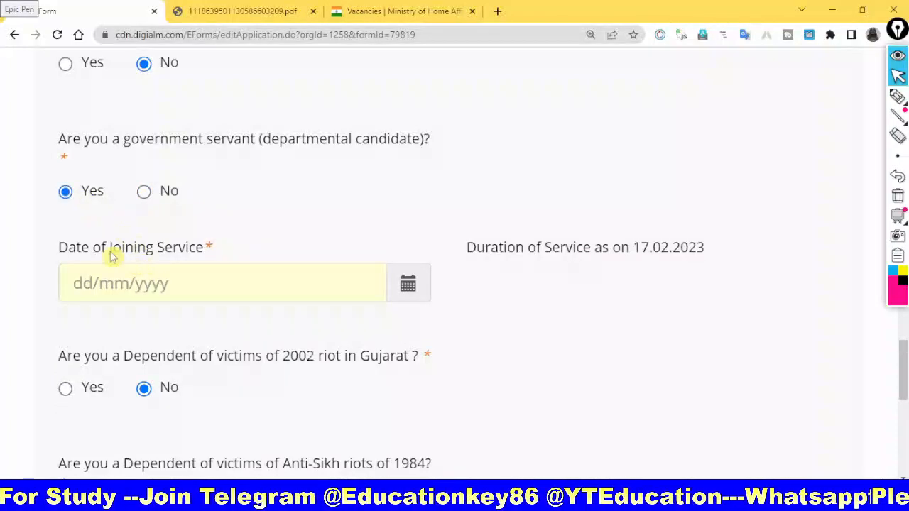
pyautogui.moveTo(40, 231); pyautogui.dragTo(440, 318)
pyautogui.press('Escape')
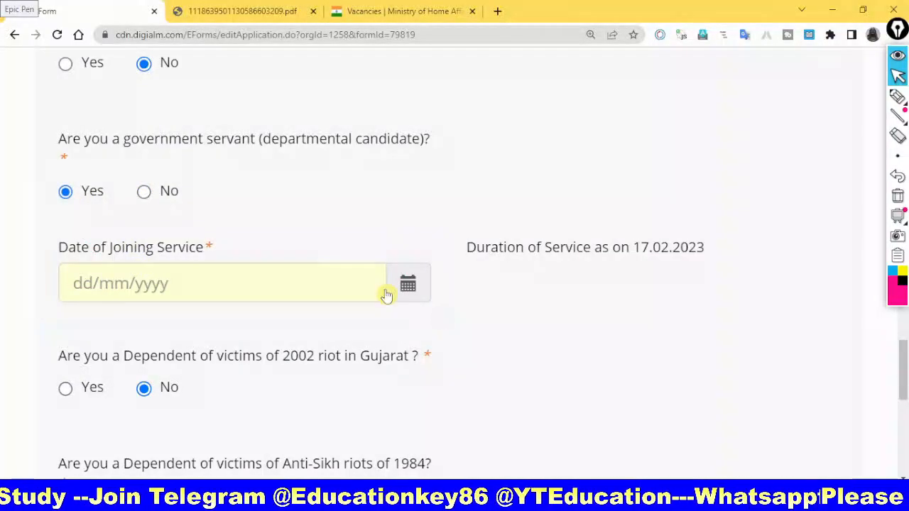
pyautogui.click(144, 196)
# Mark up the question on dependents of 2002 Gujarat riot victims, try the answer Yes, and restore No
pyautogui.scroll(-2, 339, 294)
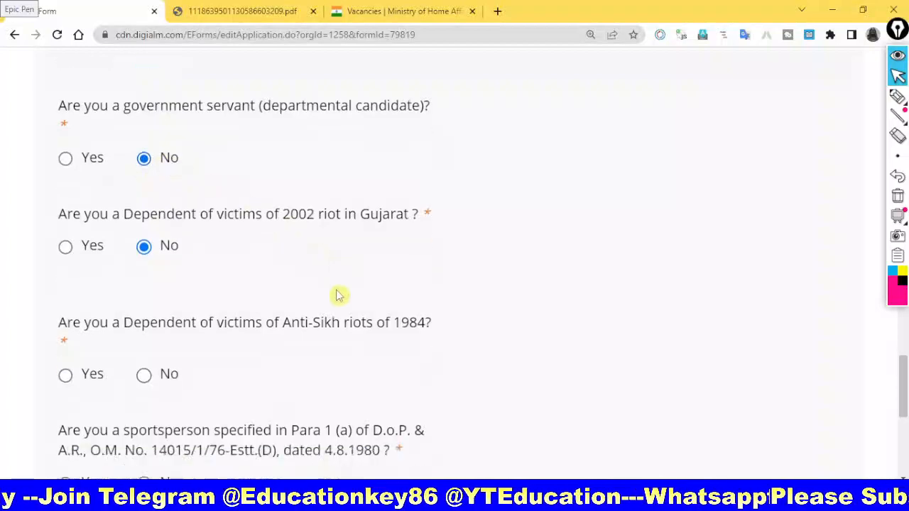
pyautogui.moveTo(35, 86); pyautogui.dragTo(476, 165)
pyautogui.moveTo(284, 133); pyautogui.dragTo(450, 121)
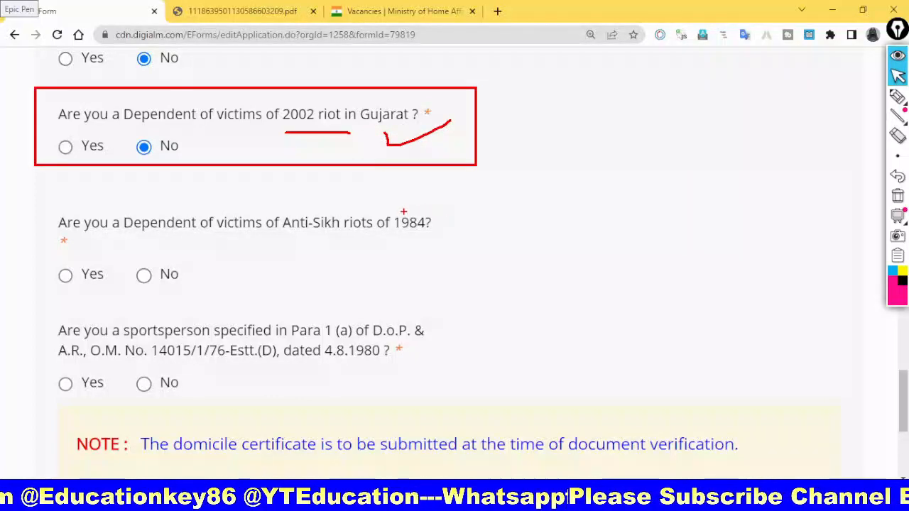
pyautogui.press('Escape')
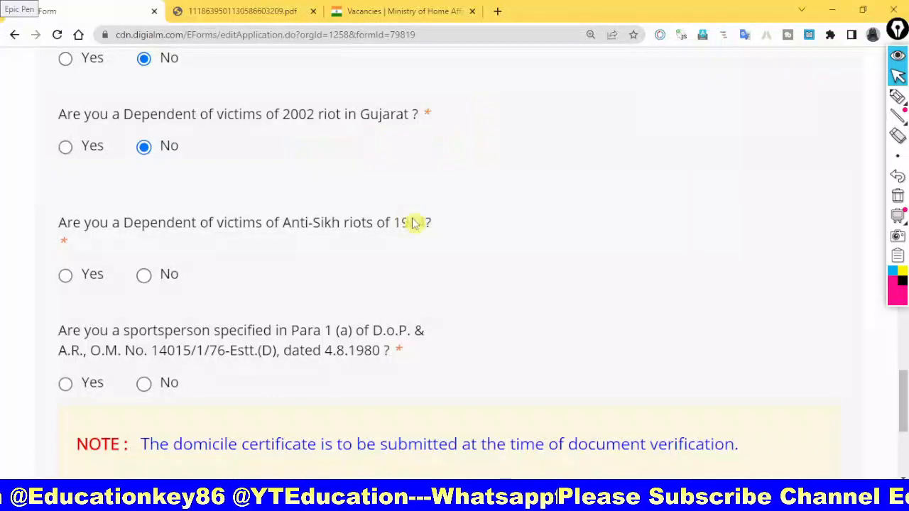
pyautogui.click(65, 149)
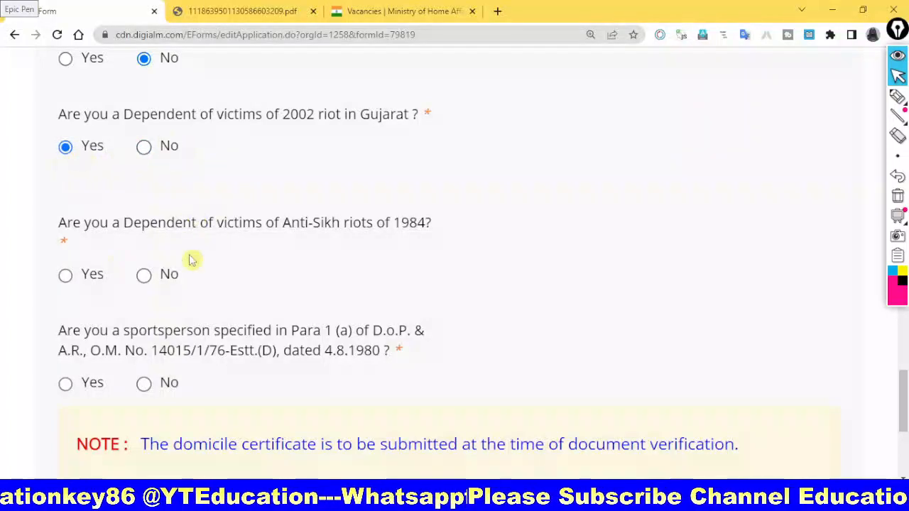
pyautogui.click(143, 146)
# Outline the question on dependents of 1984 Anti-Sikh riot victims, clear the mark, and answer it No
pyautogui.scroll(-1, 415, 293)
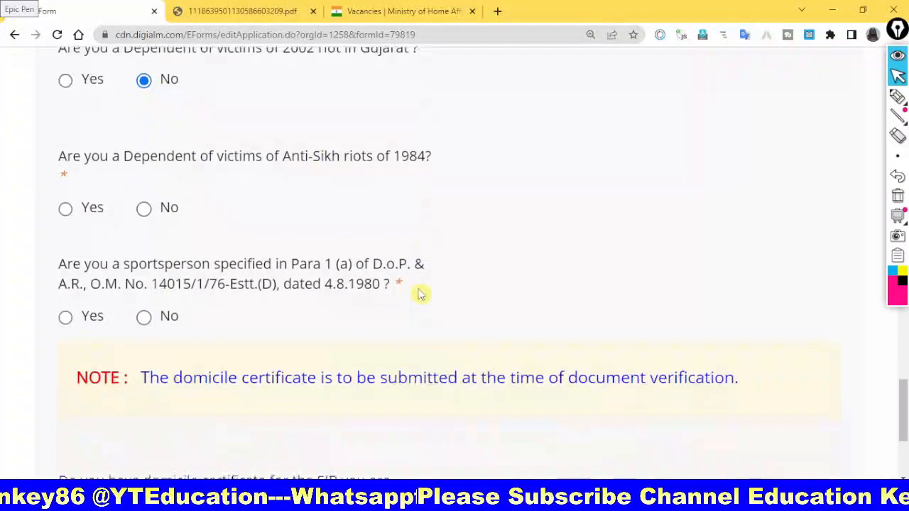
pyautogui.hotkey('ctrl', '2')
pyautogui.moveTo(33, 141)
pyautogui.mouseDown()
pyautogui.moveTo(489, 192)
pyautogui.moveTo(455, 171)
pyautogui.mouseUp()
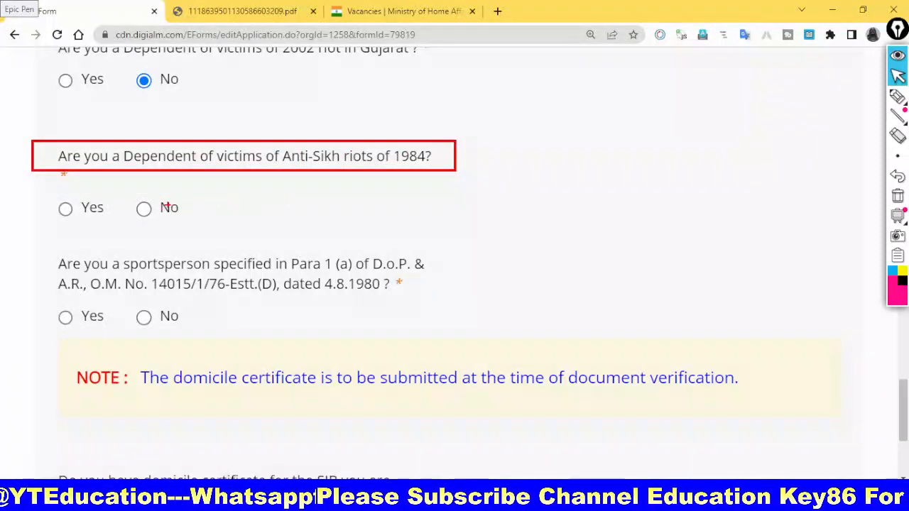
pyautogui.press('Escape')
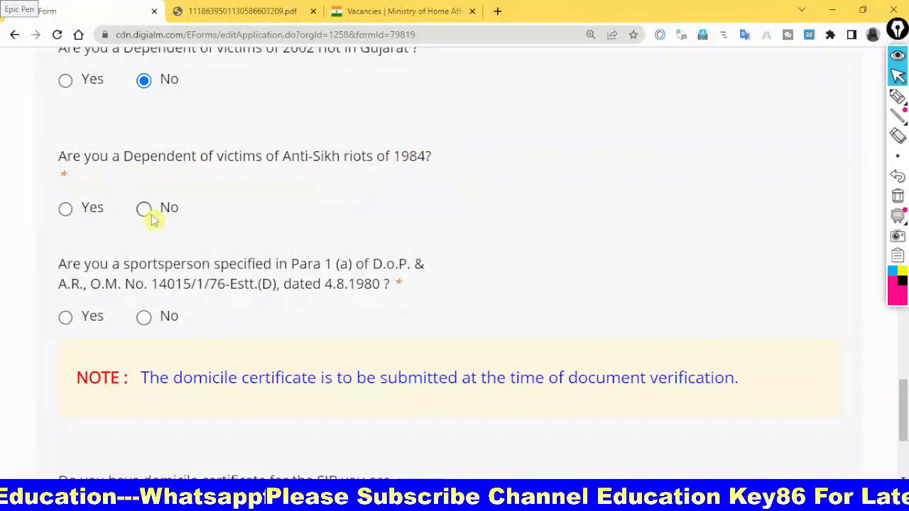
pyautogui.click(144, 209)
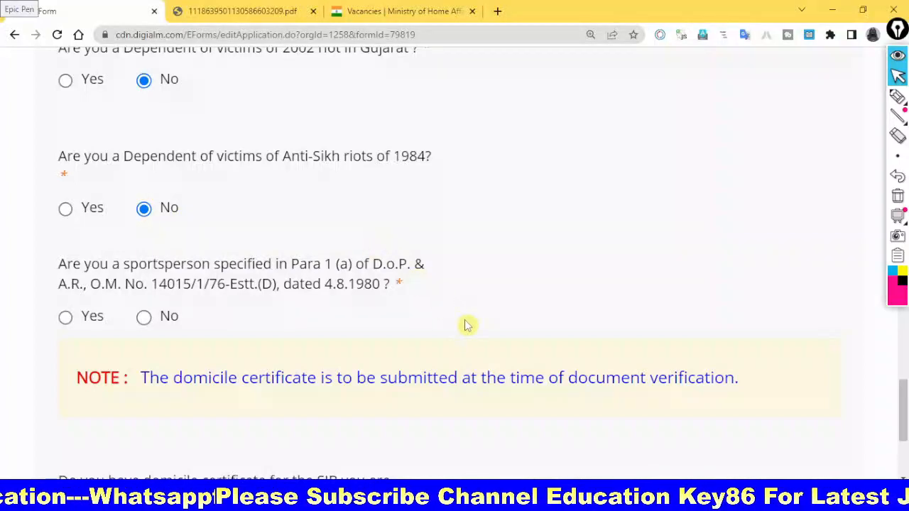
# Highlight the sportsperson question, clear the mark, and set its answer to No after trying Yes
pyautogui.scroll(-2, 467, 326)
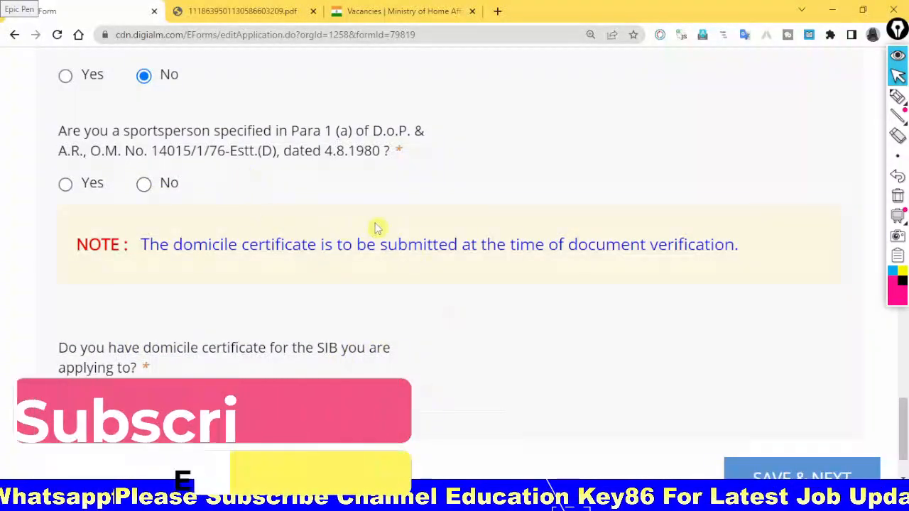
pyautogui.hotkey('ctrl', '2')
pyautogui.moveTo(204, 119); pyautogui.dragTo(446, 140)
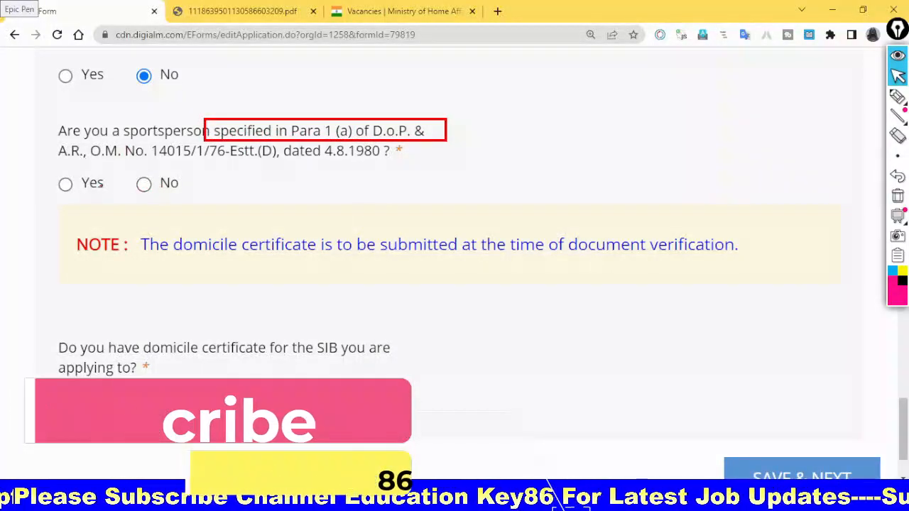
pyautogui.press('Escape')
pyautogui.click(67, 185)
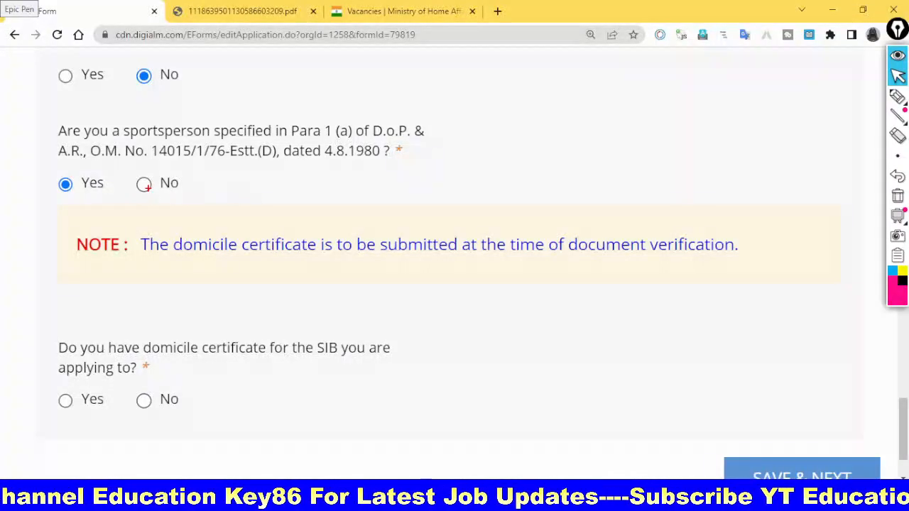
pyautogui.moveTo(138, 192); pyautogui.dragTo(135, 178)
pyautogui.click(144, 185)
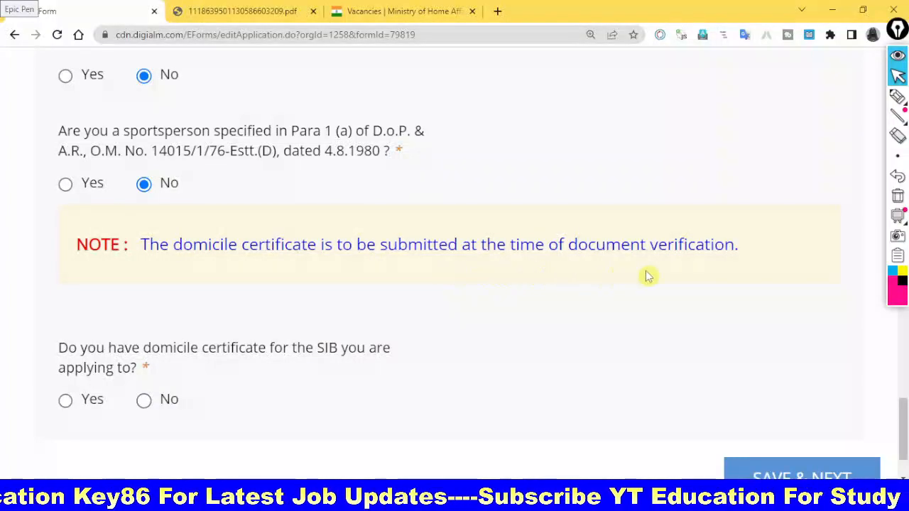
# Box and tick the note about submitting the domicile certificate, and clear the annotations
pyautogui.hotkey('ctrl', '2')
pyautogui.moveTo(9, 223); pyautogui.dragTo(780, 269)
pyautogui.moveTo(730, 252); pyautogui.dragTo(803, 221)
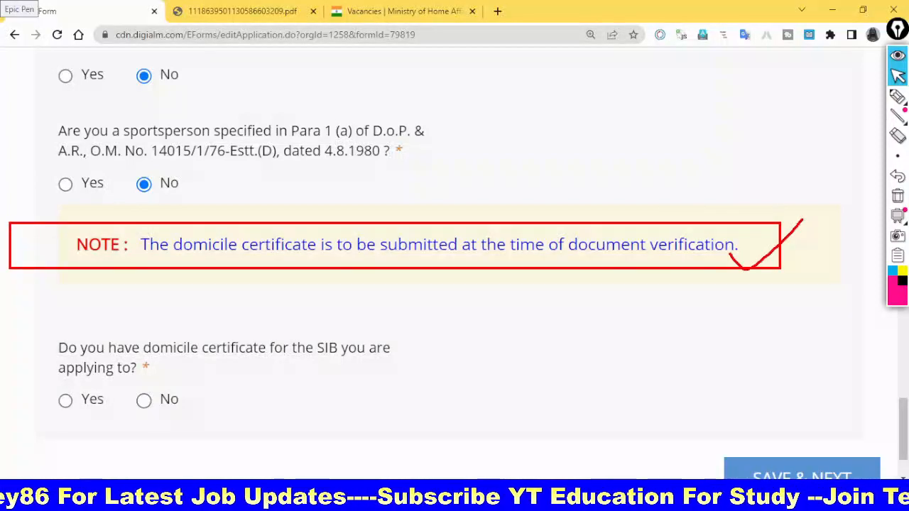
pyautogui.hotkey('ctrl', '1')
# Answer Yes to having a domicile certificate for the SIB and save the eligibility details to proceed to Personal Details
pyautogui.scroll(-2, 325, 322)
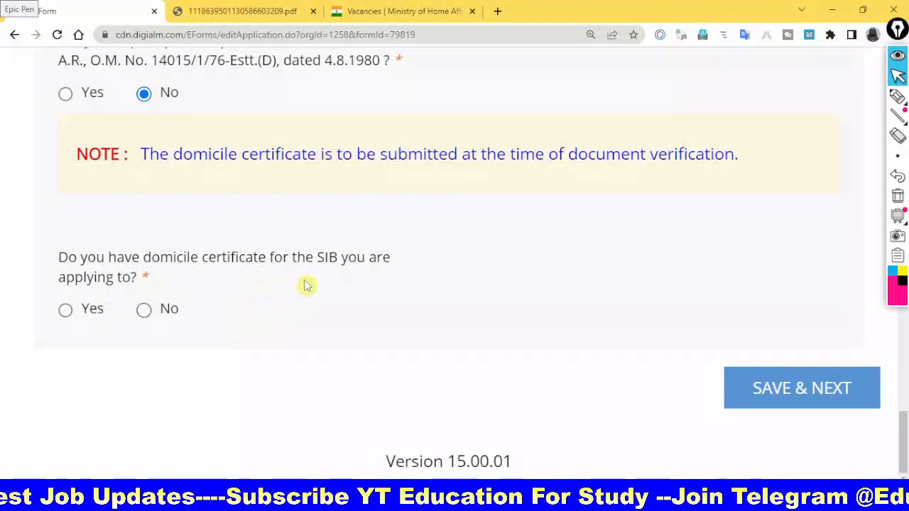
pyautogui.click(65, 309)
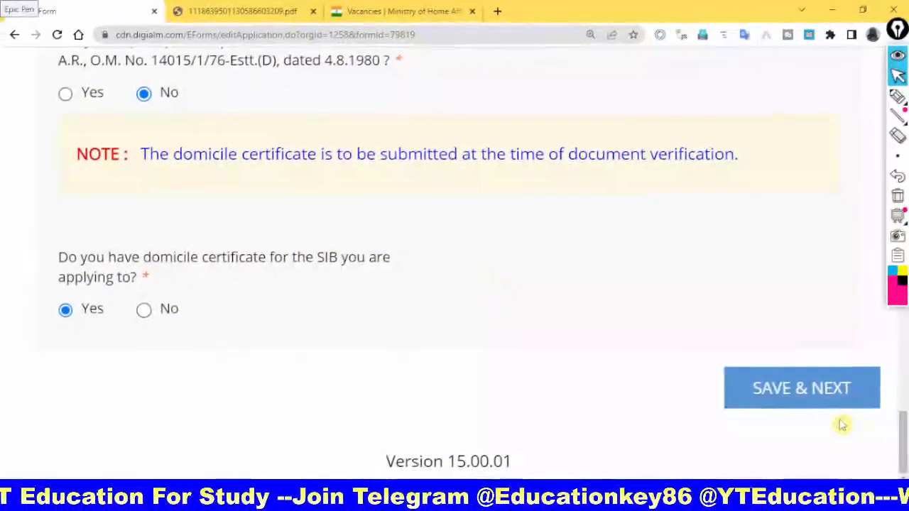
pyautogui.click(807, 399)
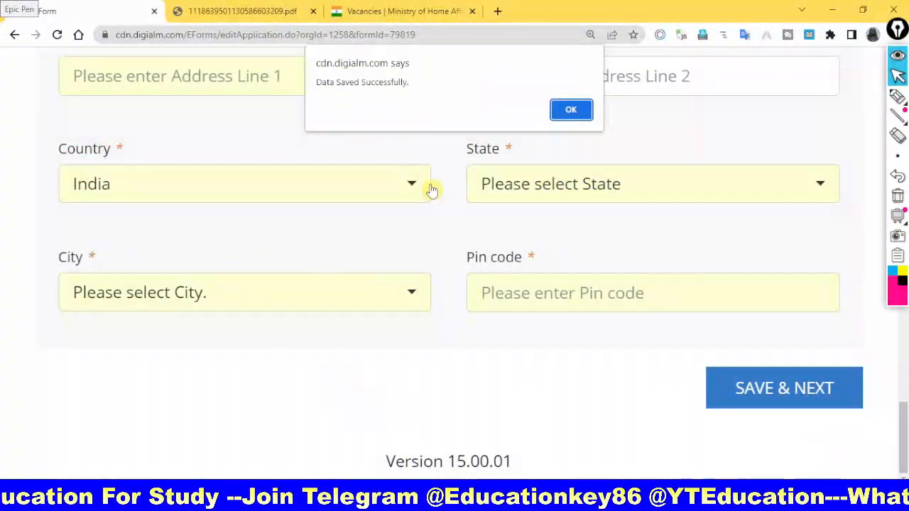
pyautogui.click(573, 111)
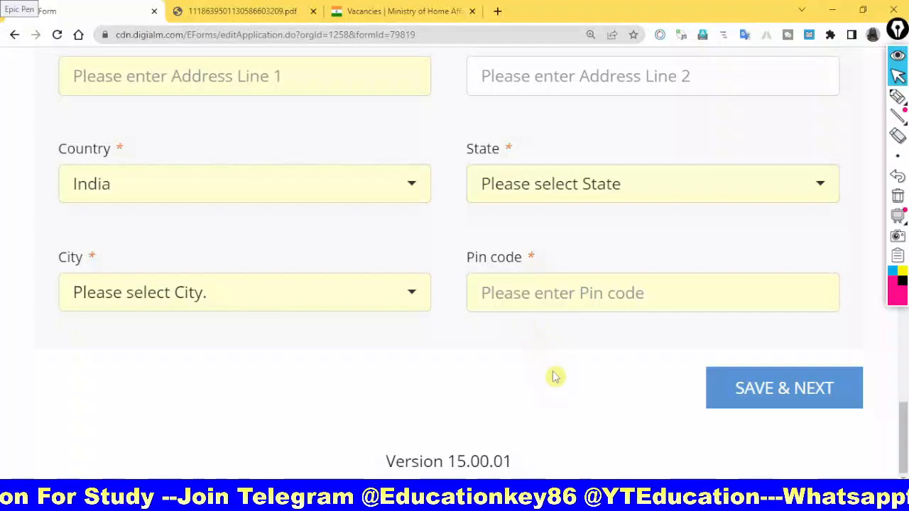
pyautogui.click(774, 401)
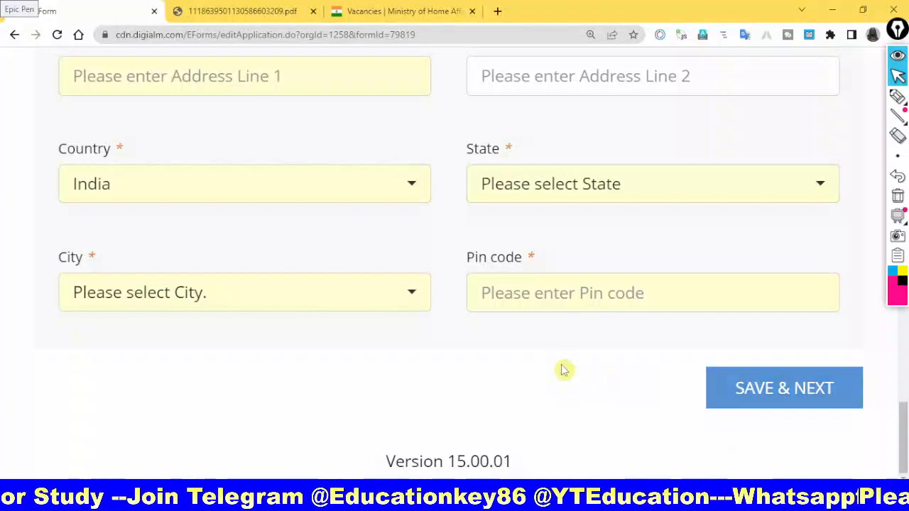
# Fill in the father's and mother's names in Personal Details and set the marital status to Unmarried
pyautogui.scroll(10, 558, 368)
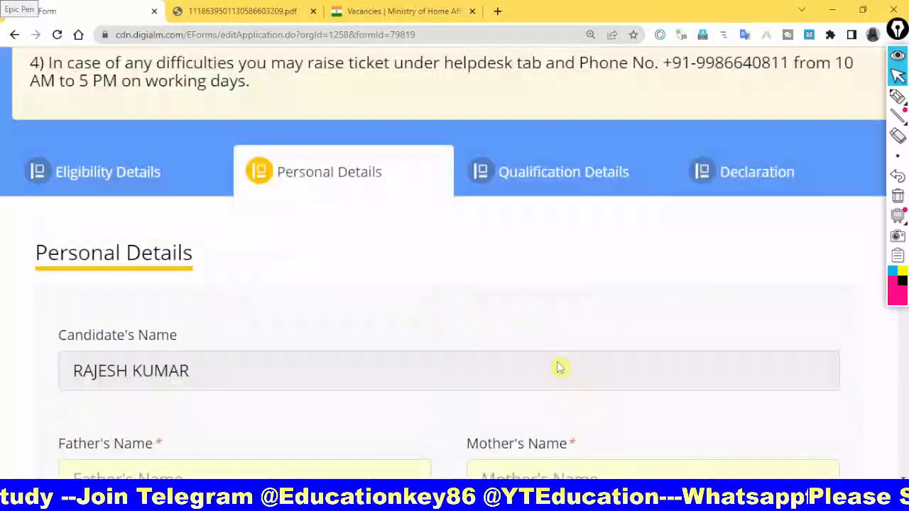
pyautogui.scroll(-4, 349, 267)
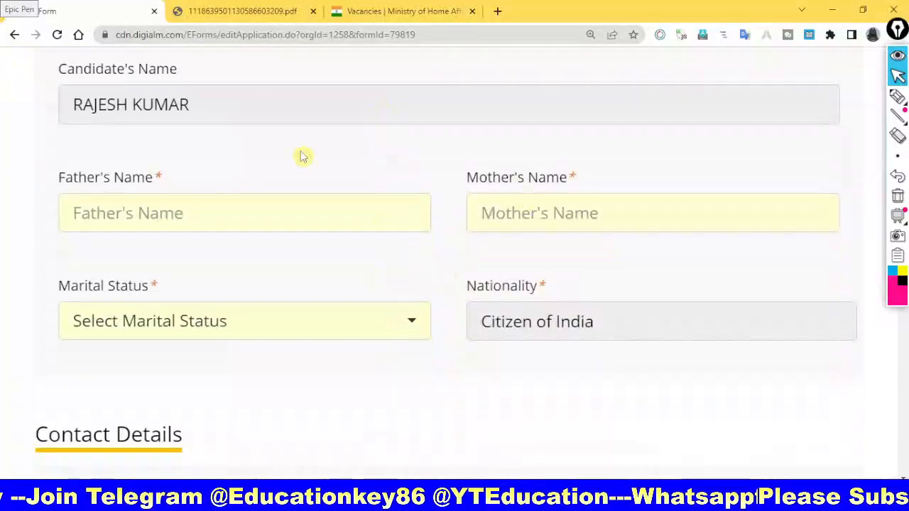
pyautogui.click(207, 220)
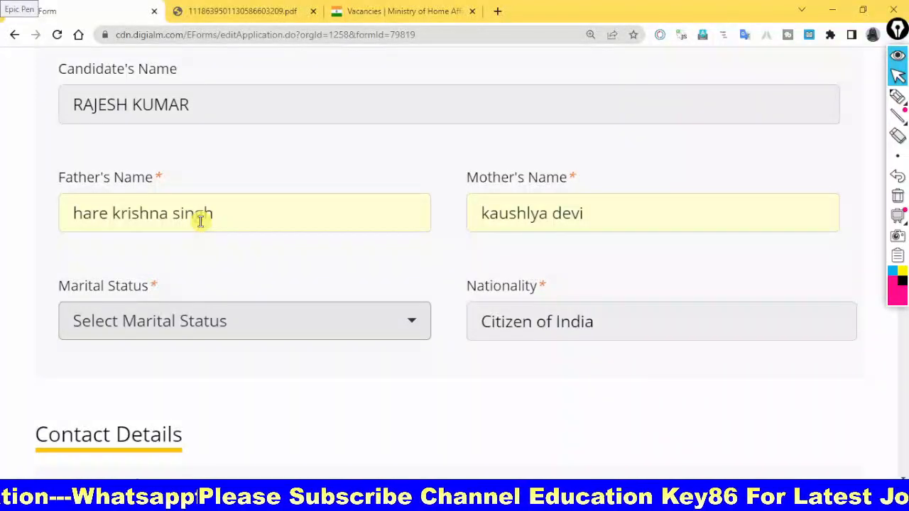
pyautogui.click(329, 326)
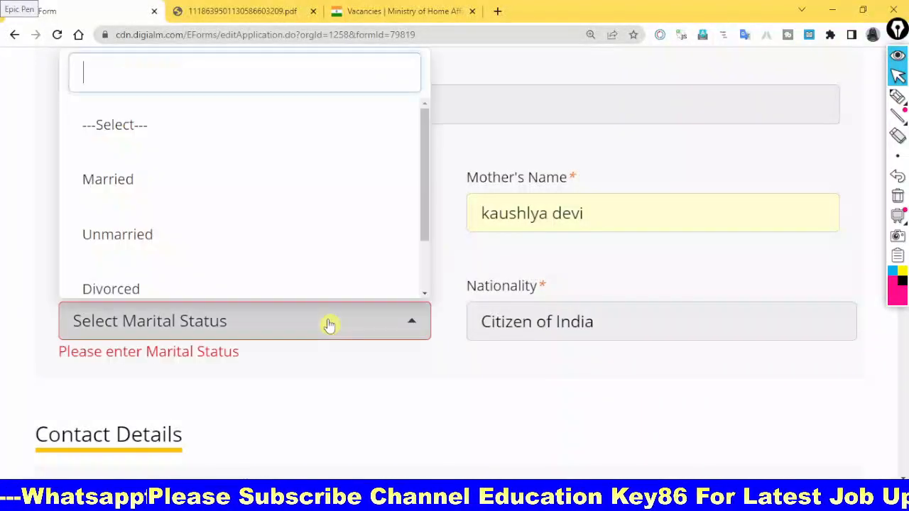
pyautogui.click(181, 254)
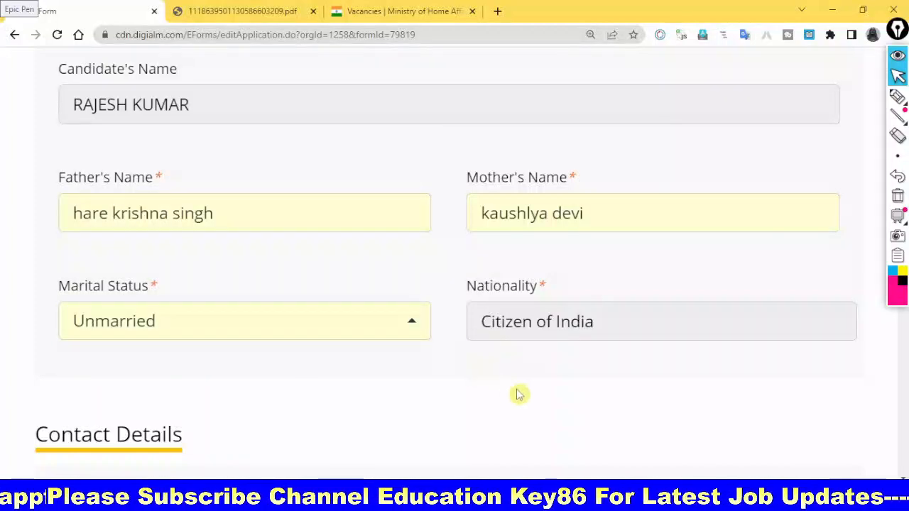
# Fill in the Present Address Details with one of the saved address suggestions
pyautogui.scroll(-3, 462, 373)
pyautogui.scroll(-5, 442, 380)
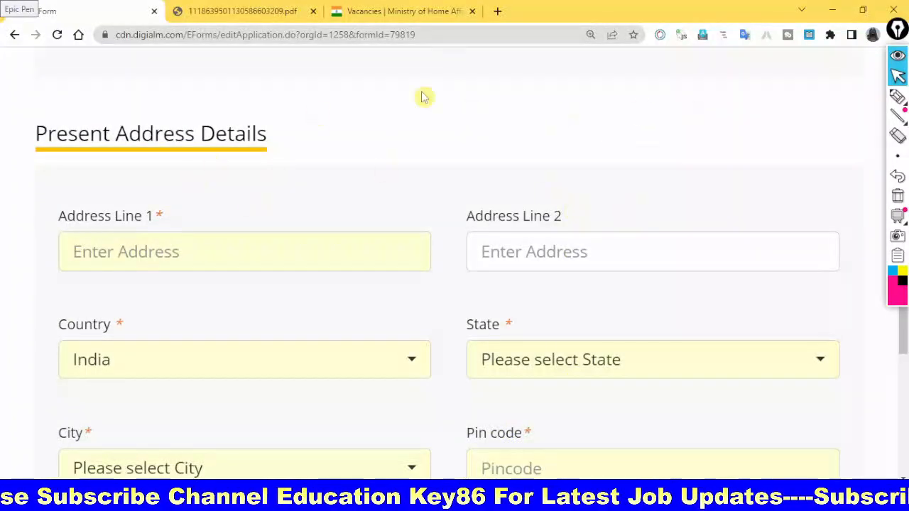
pyautogui.click(215, 259)
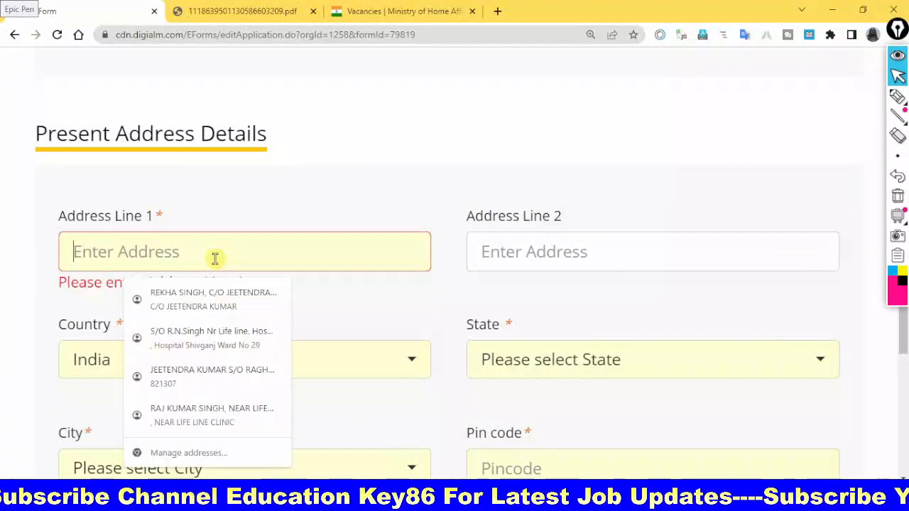
pyautogui.click(259, 336)
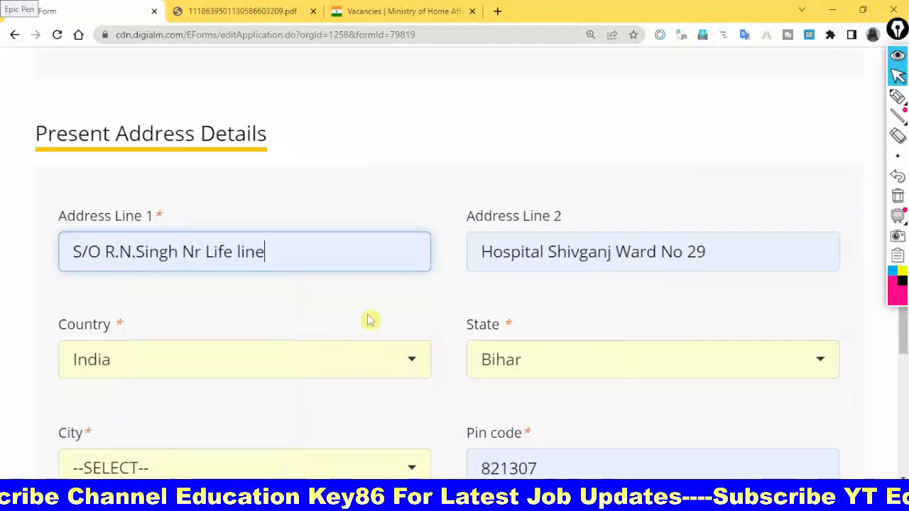
# Choose the city for the present address and enter the area's postal pin code
pyautogui.scroll(-3, 365, 321)
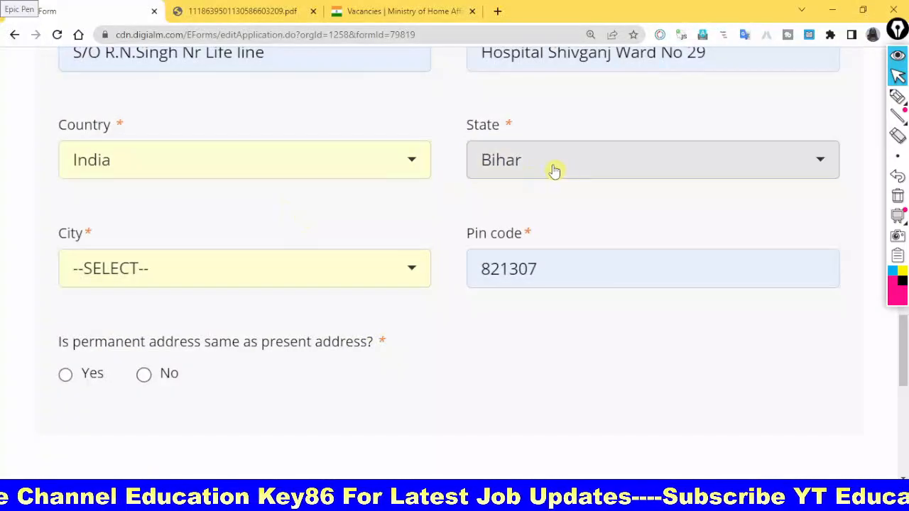
pyautogui.click(322, 265)
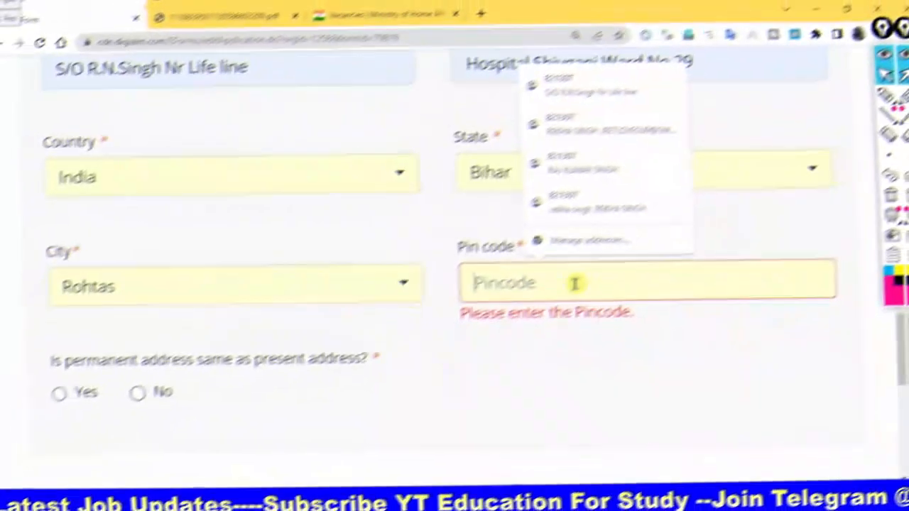
pyautogui.write('821307')
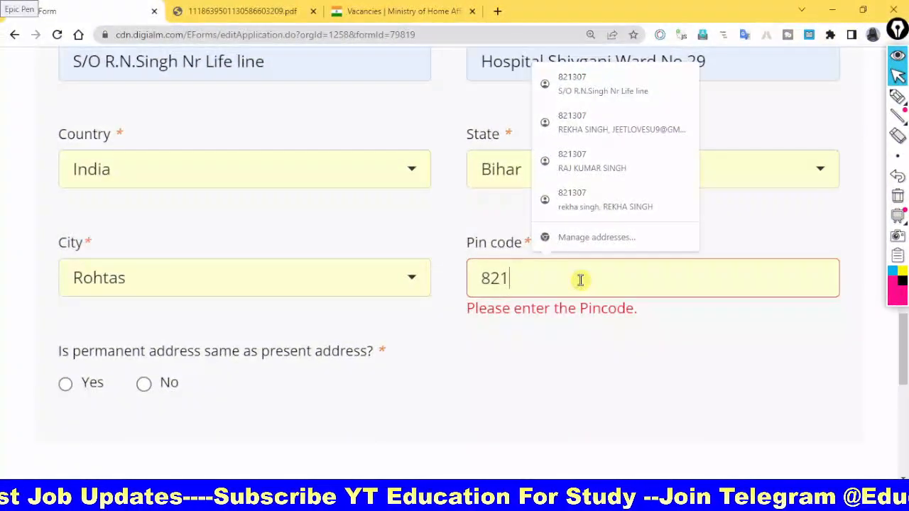
pyautogui.click(607, 335)
pyautogui.scroll(-2, 411, 380)
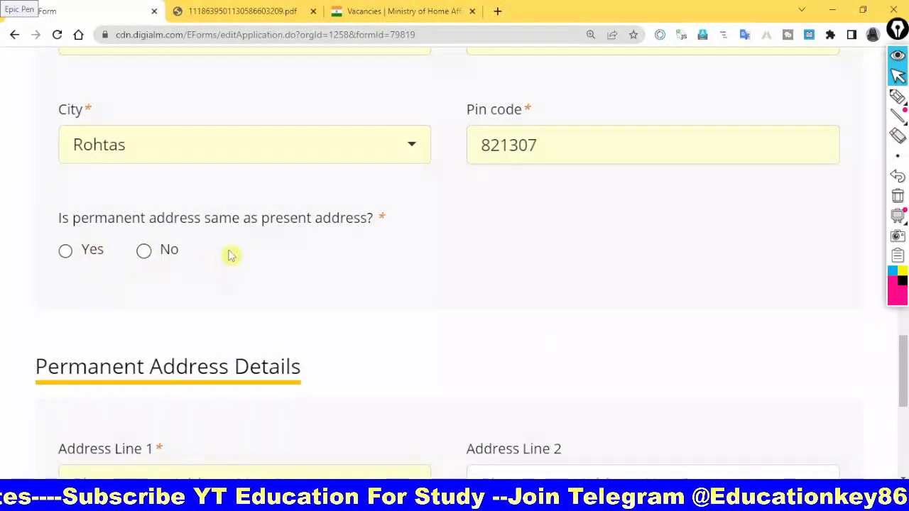
# Mark the permanent address as the same as the present address and save to proceed to Qualification Details
pyautogui.click(65, 253)
pyautogui.scroll(-5, 377, 376)
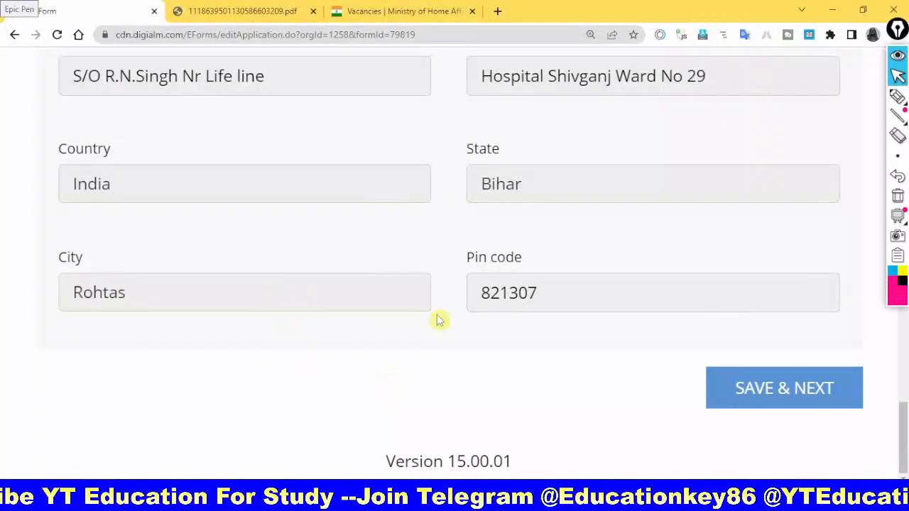
pyautogui.click(852, 390)
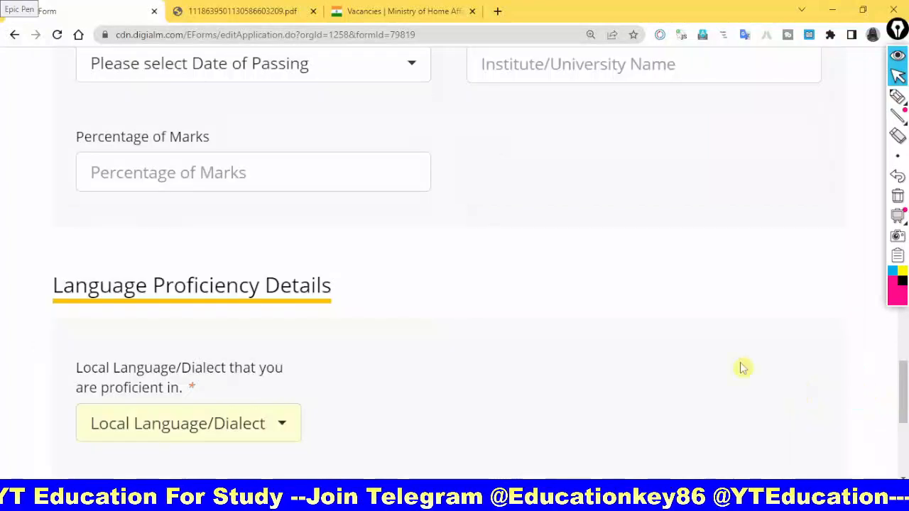
# Enter "bseb patna" as the board name in the Matriculation (10th) Details
pyautogui.click(581, 111)
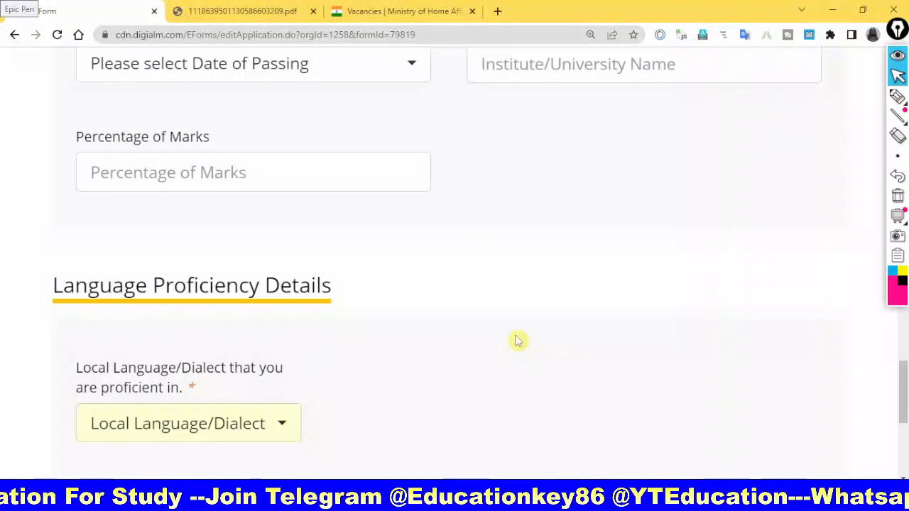
pyautogui.scroll(10, 517, 341)
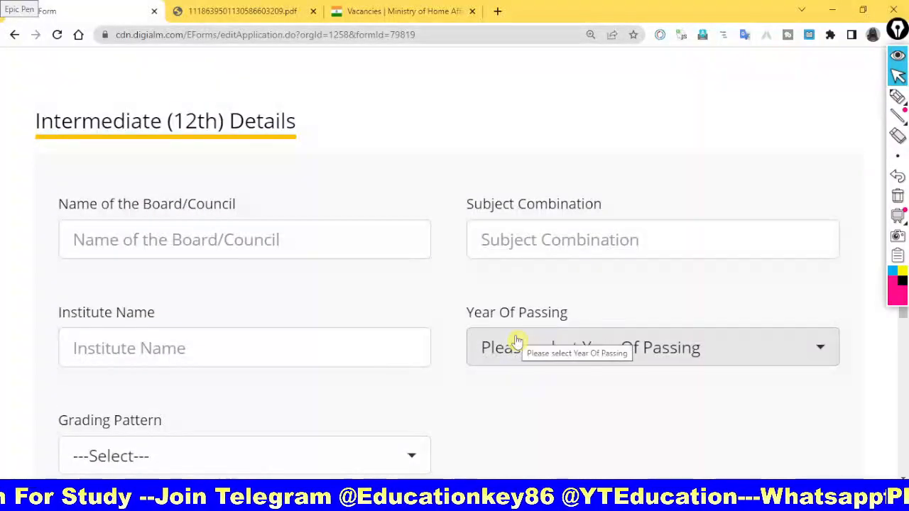
pyautogui.scroll(3, 296, 357)
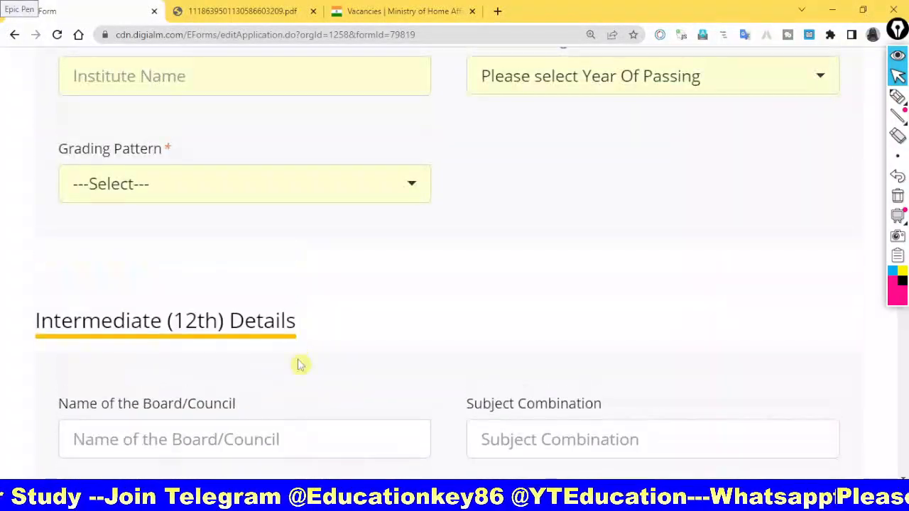
pyautogui.scroll(10, 298, 364)
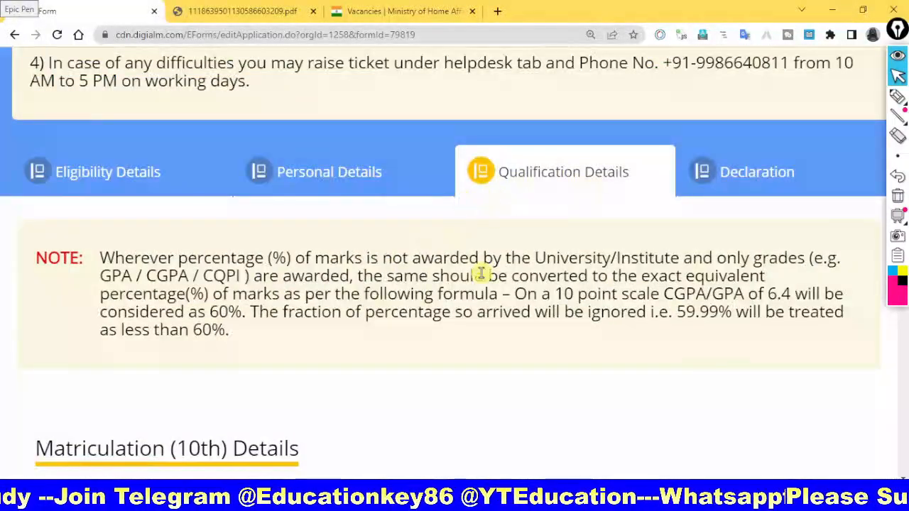
pyautogui.scroll(-6, 514, 338)
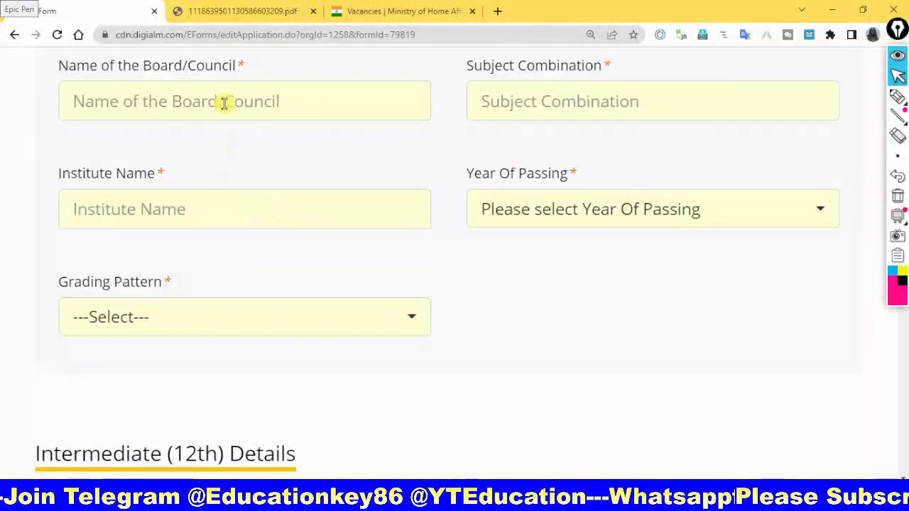
pyautogui.click(223, 103)
pyautogui.click(341, 159)
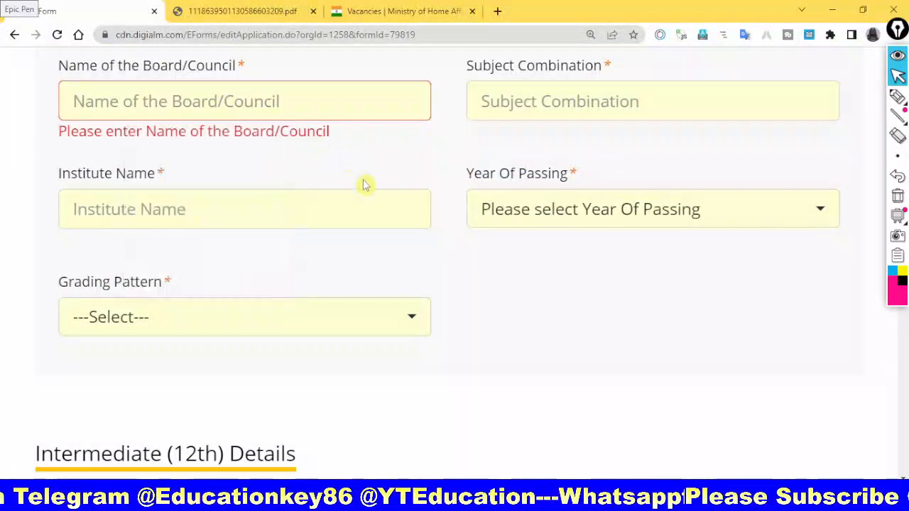
pyautogui.click(163, 103)
pyautogui.write('bseb patna')
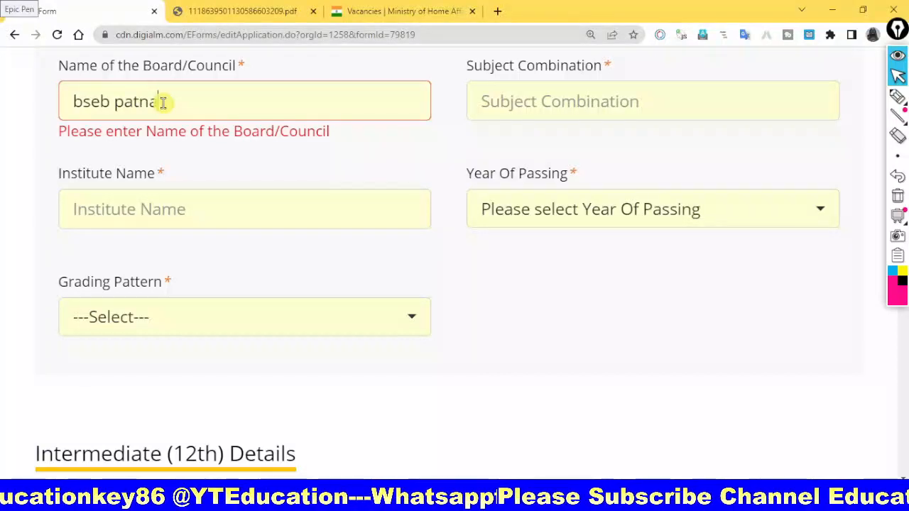
pyautogui.press('Tab')
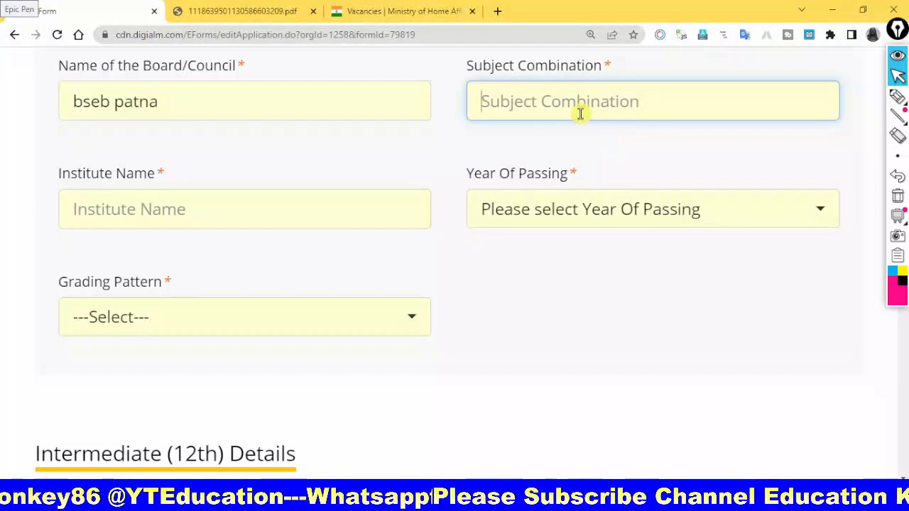
# Enter "all subjects" as the 10th subject combination and "dehri rohtas ucch vidhalaya" as the institute name
pyautogui.write('as ucch vidhalaya')
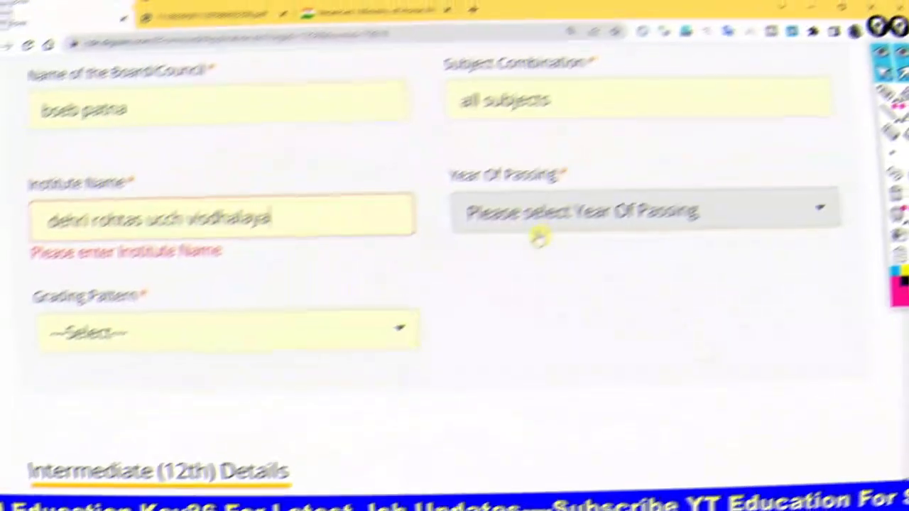
pyautogui.click(229, 214)
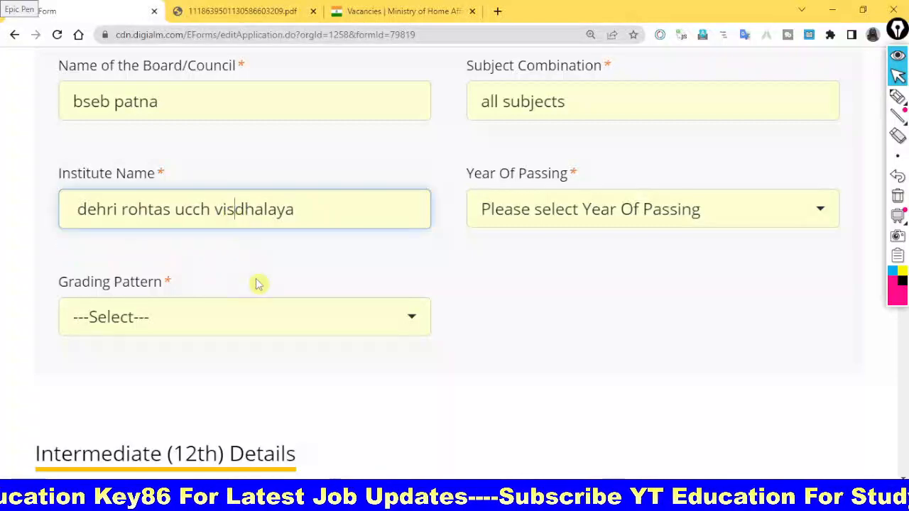
pyautogui.press('BackSpace')
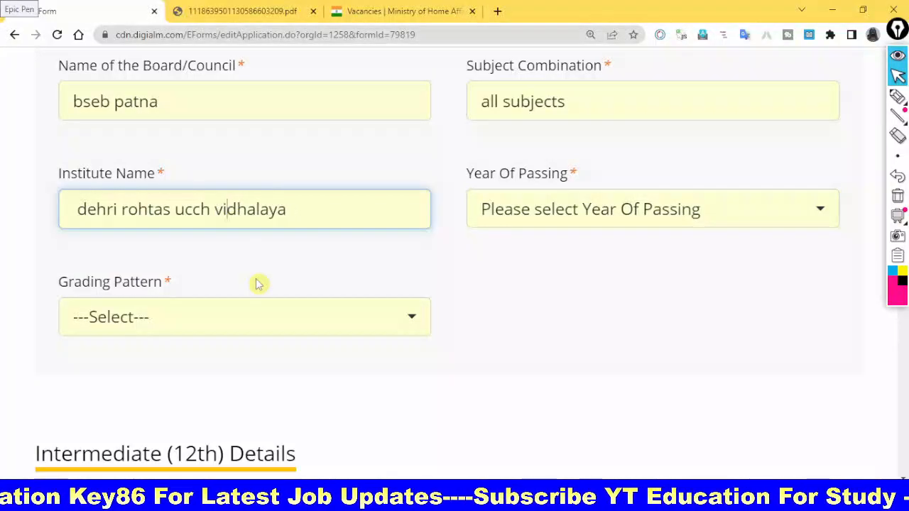
# Set the year of passing for Matriculation (10th) to 2020
pyautogui.click(556, 221)
pyautogui.scroll(-5, 574, 396)
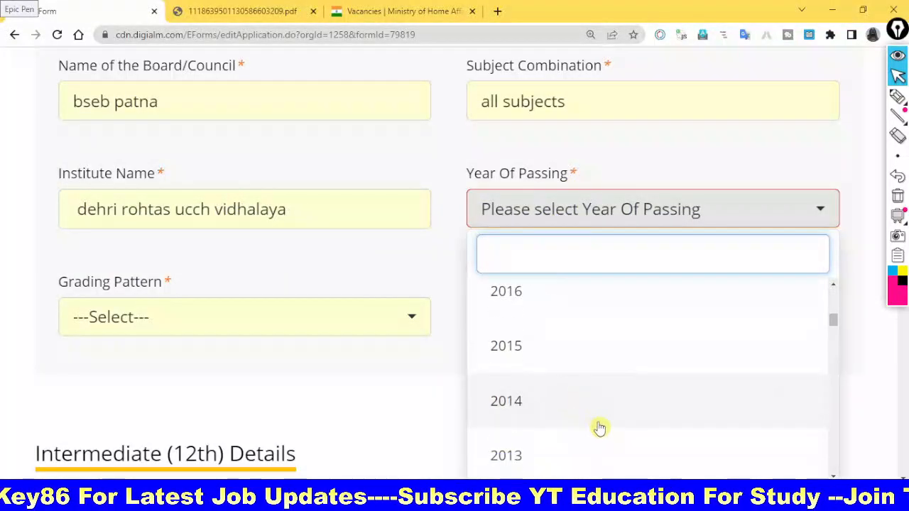
pyautogui.scroll(-5, 600, 428)
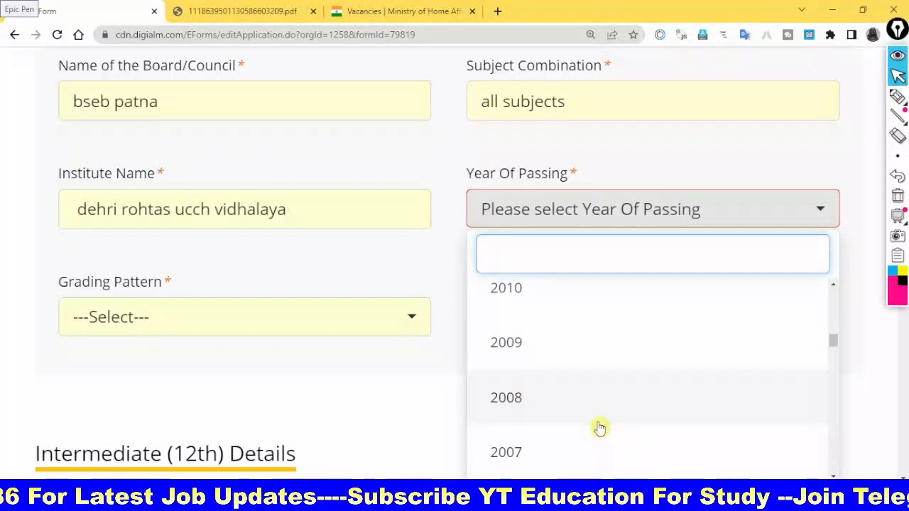
pyautogui.scroll(5, 600, 427)
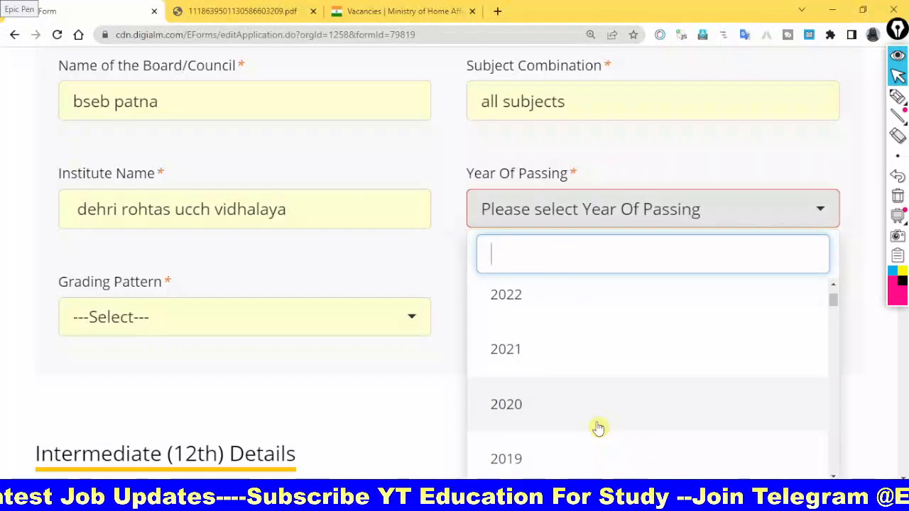
pyautogui.click(599, 426)
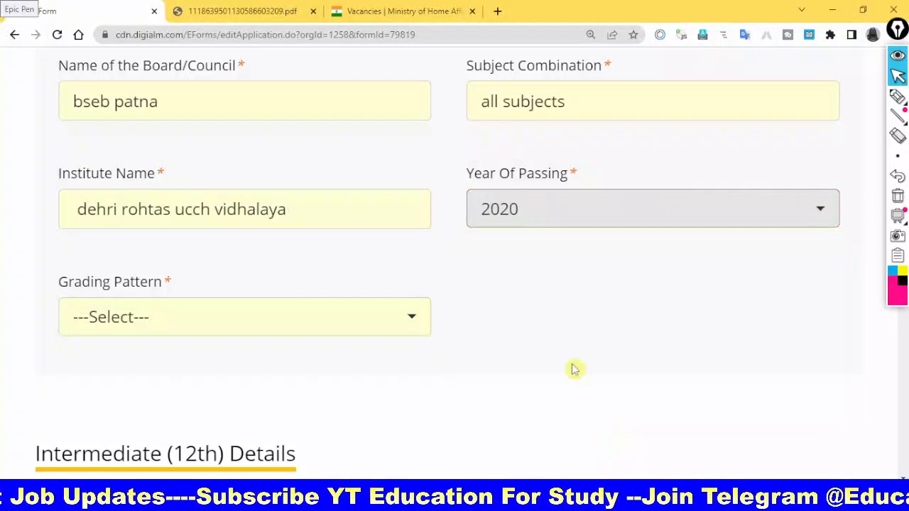
pyautogui.click(213, 326)
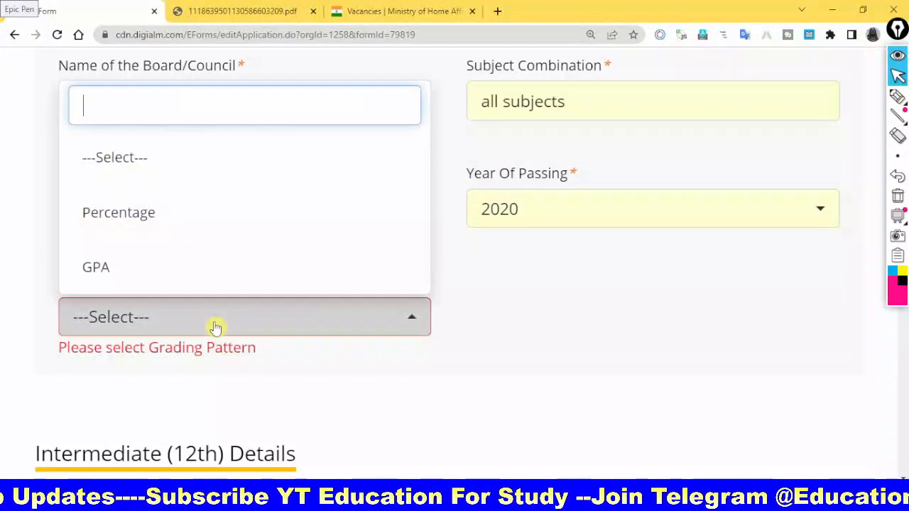
pyautogui.scroll(-2, 176, 270)
pyautogui.click(524, 341)
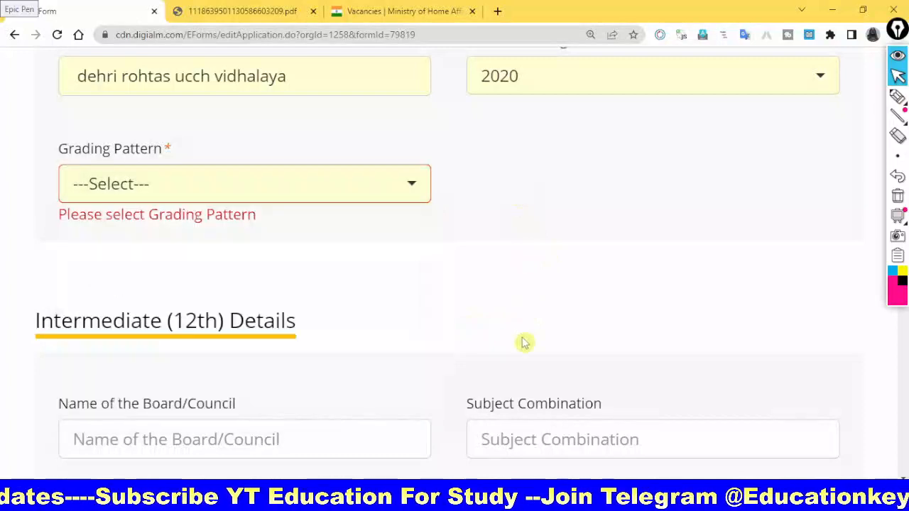
pyautogui.scroll(4, 248, 412)
pyautogui.scroll(-2, 412, 424)
# Set the 10th grading pattern to Percentage and enter 72 as the percentage of marks
pyautogui.click(264, 324)
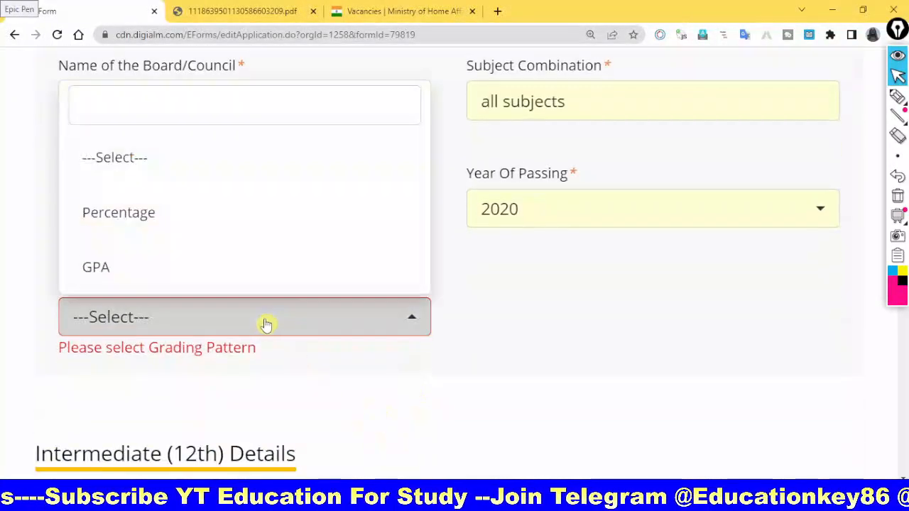
pyautogui.click(191, 214)
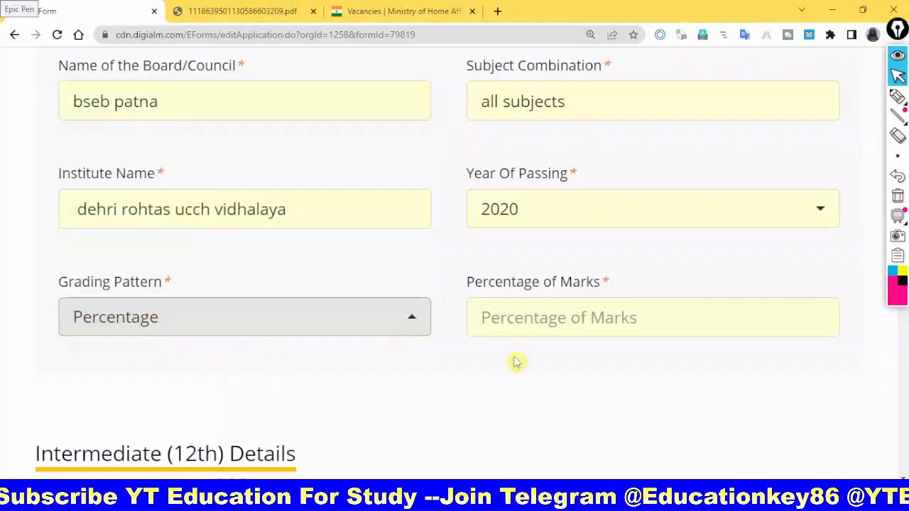
pyautogui.click(545, 316)
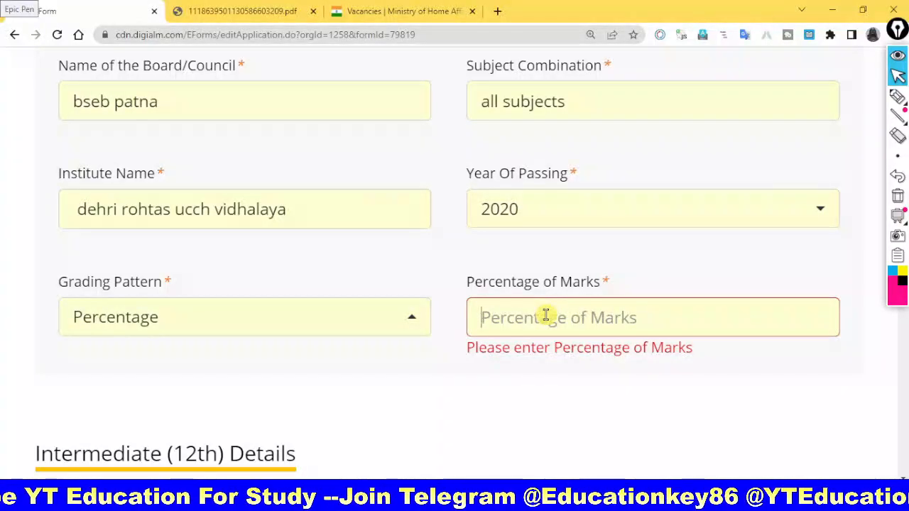
pyautogui.write('7')
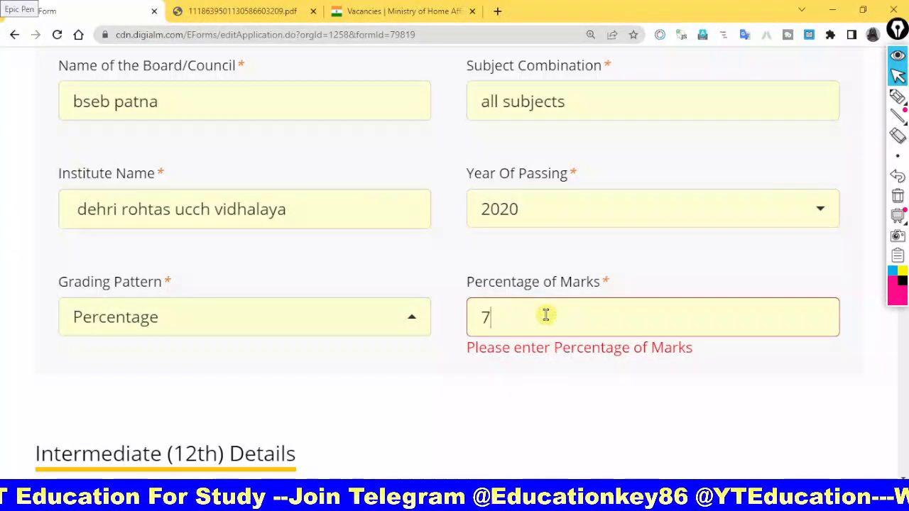
pyautogui.click(532, 384)
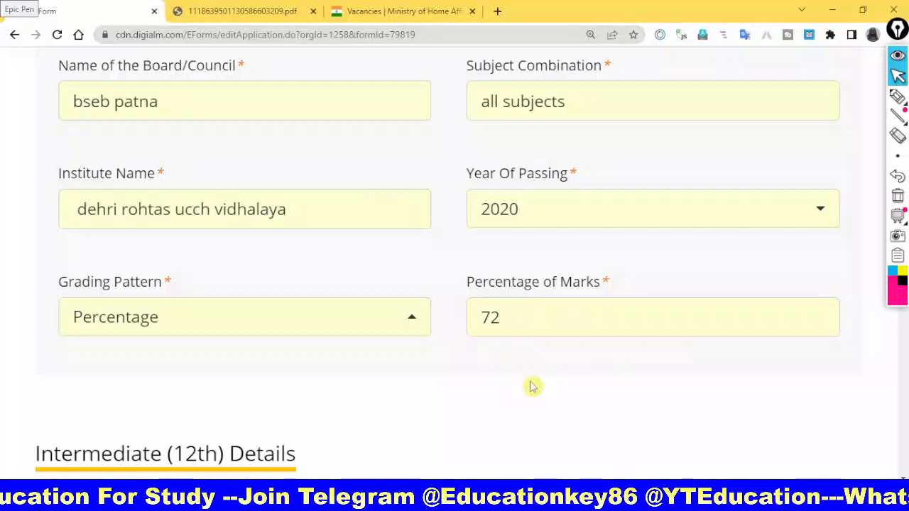
# Look through the Intermediate (12th) and Additional Qualification sections down to the Language Proficiency Details
pyautogui.scroll(-5, 532, 381)
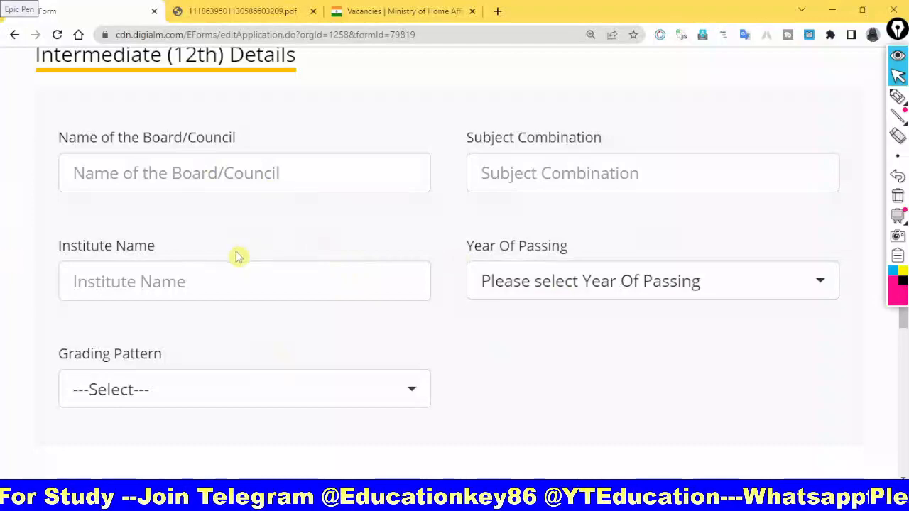
pyautogui.scroll(-3, 320, 255)
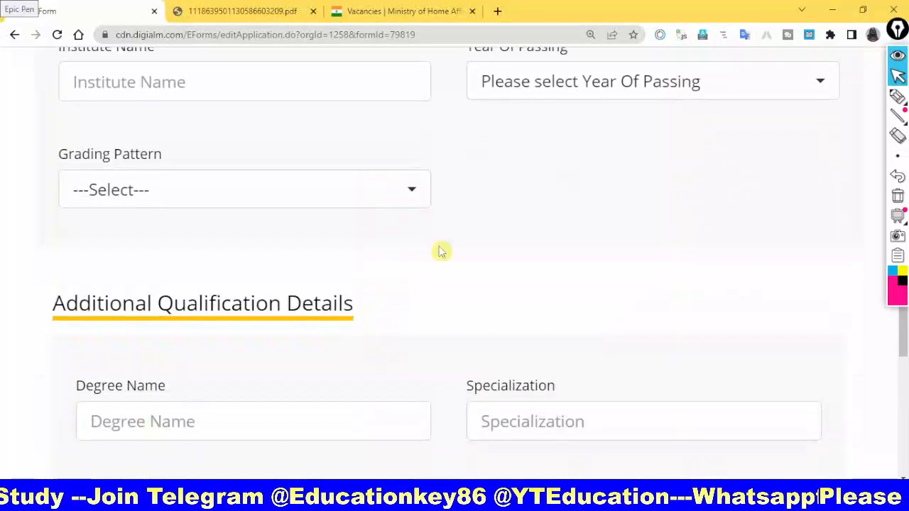
pyautogui.scroll(-2, 393, 393)
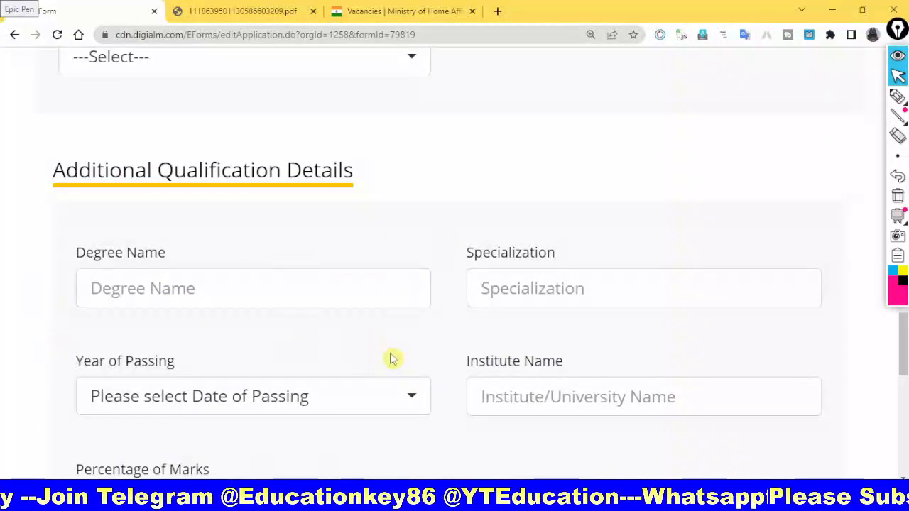
pyautogui.scroll(-3, 393, 359)
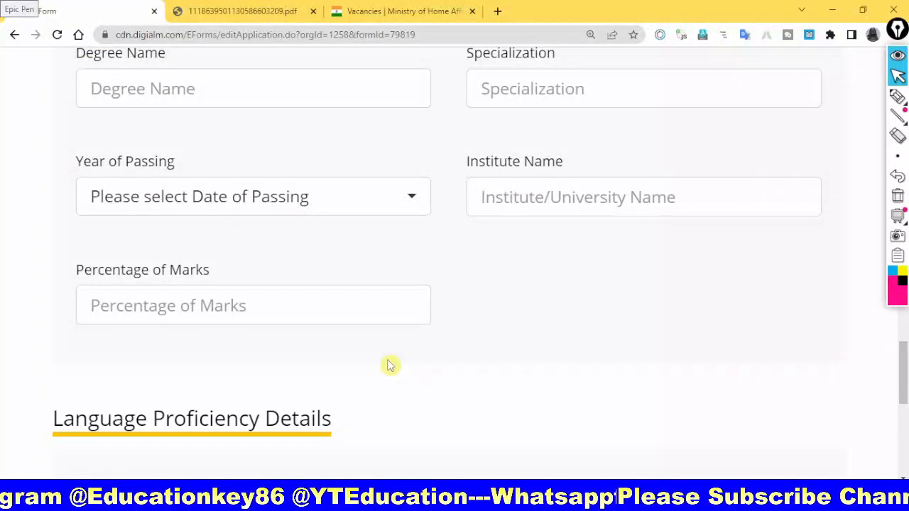
pyautogui.scroll(-5, 390, 365)
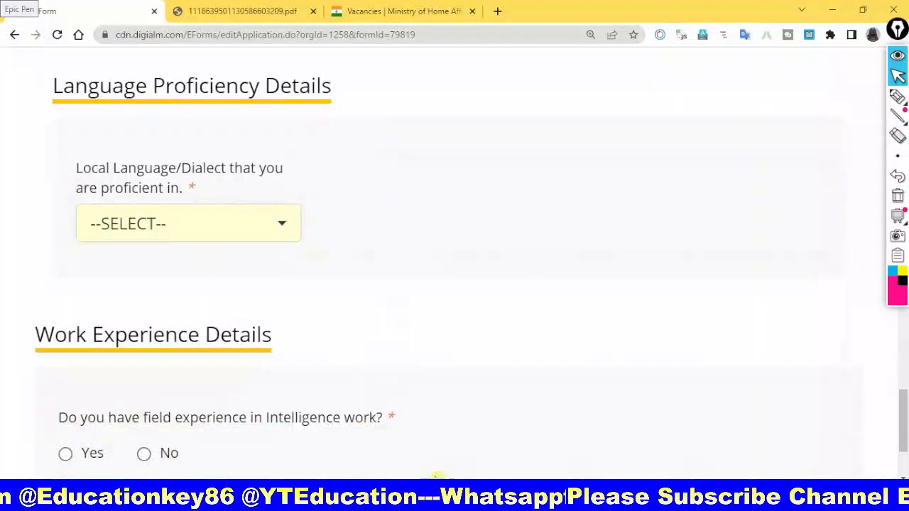